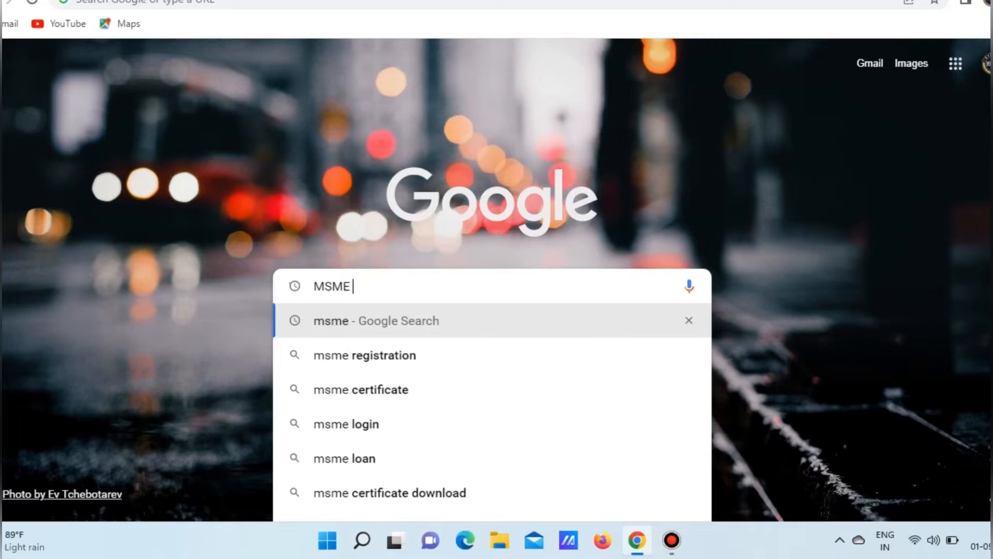
Search Google for 'msme registration' using the autocomplete suggestion
key("Down")
key("Return")
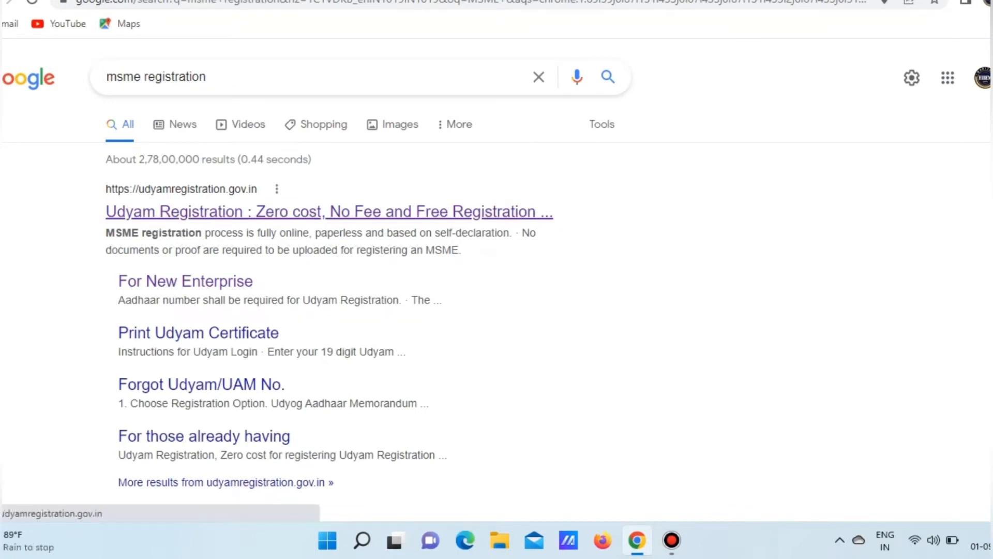
Open udyamregistration.gov.in and start registration for new entrepreneurs not yet registered as MSME
left_click(329, 211)
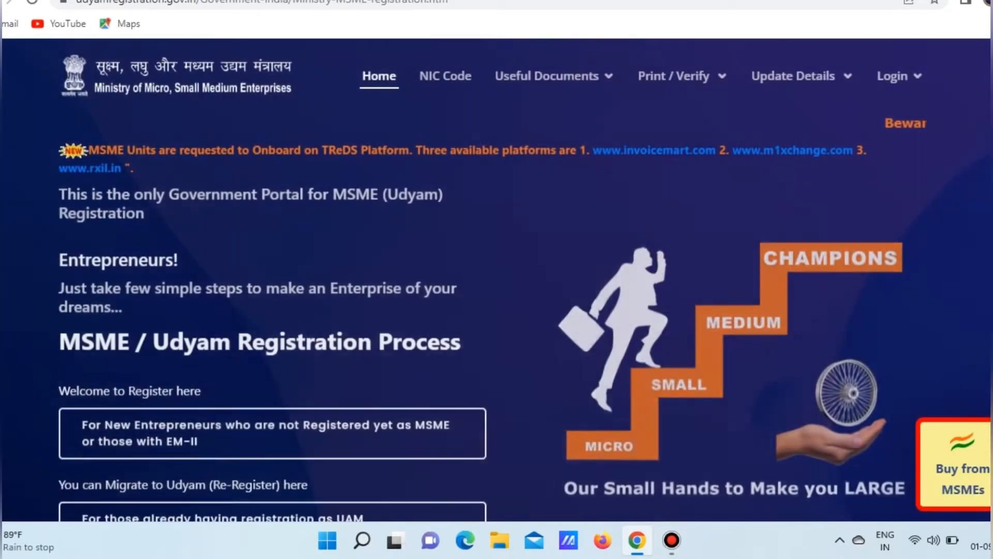
mouse_move(554, 77)
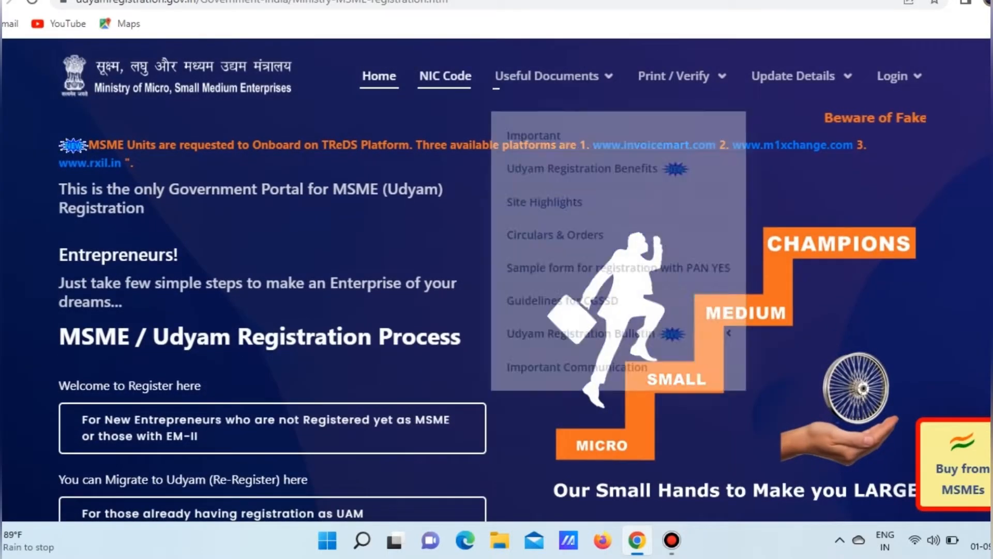
left_click_drag(60, 337, 461, 337)
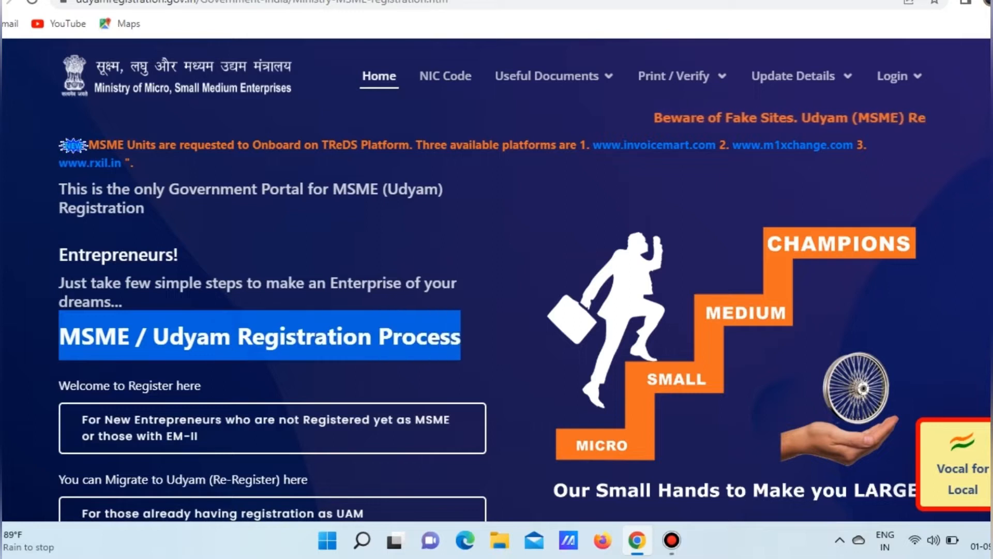
left_click_drag(59, 386, 201, 385)
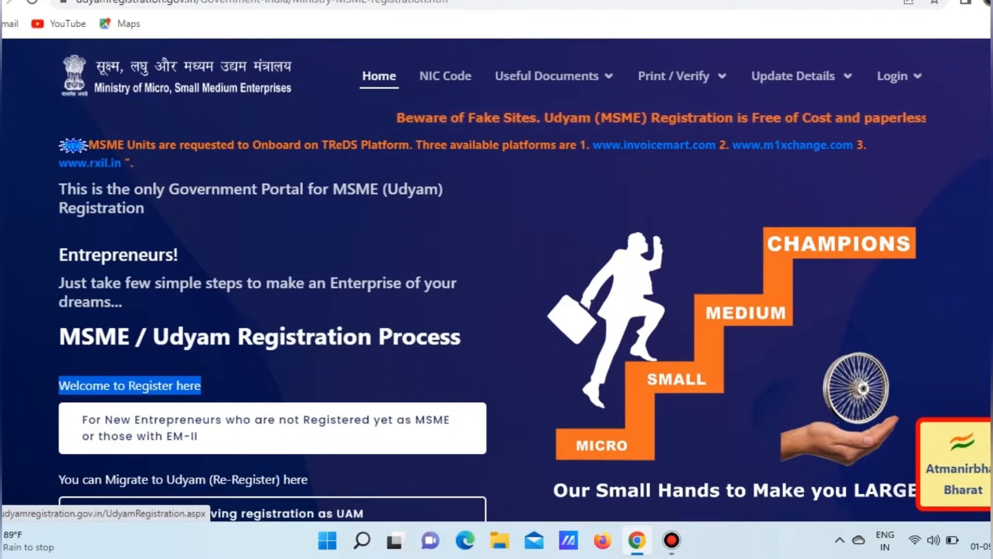
scroll(490, 279, "down", 4)
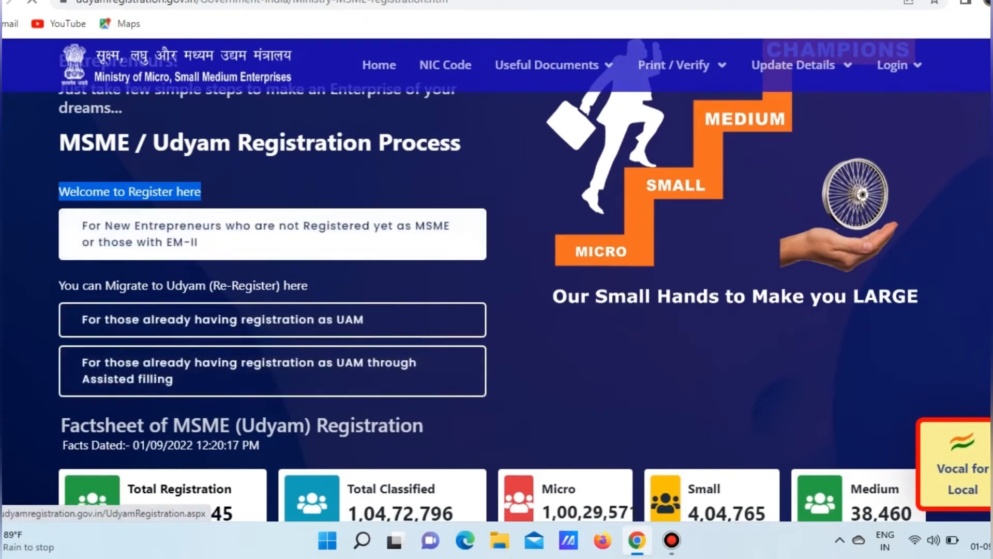
left_click(272, 234)
Enter the entrepreneur's Aadhaar number and move on to the entrepreneur's name
left_click(274, 282)
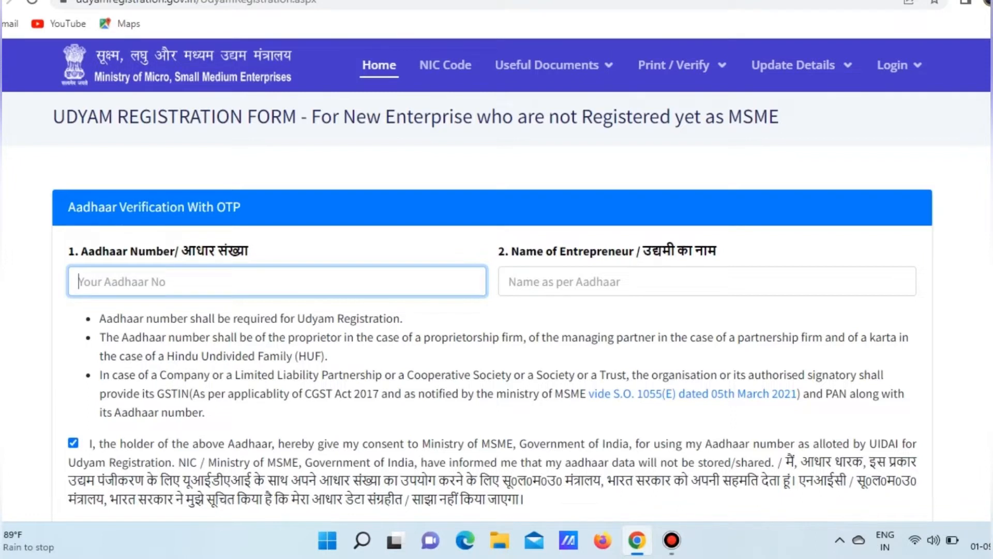
type("3")
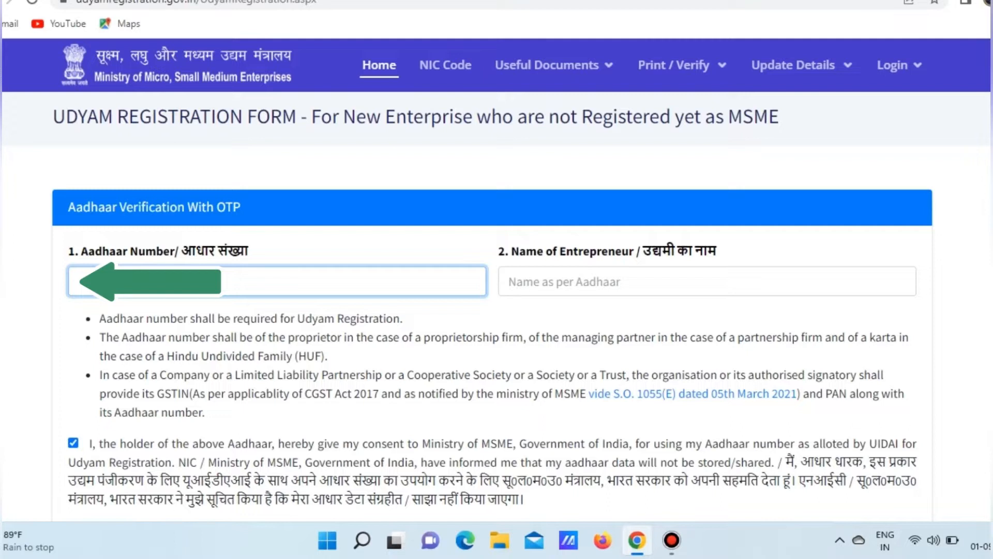
left_click(564, 281)
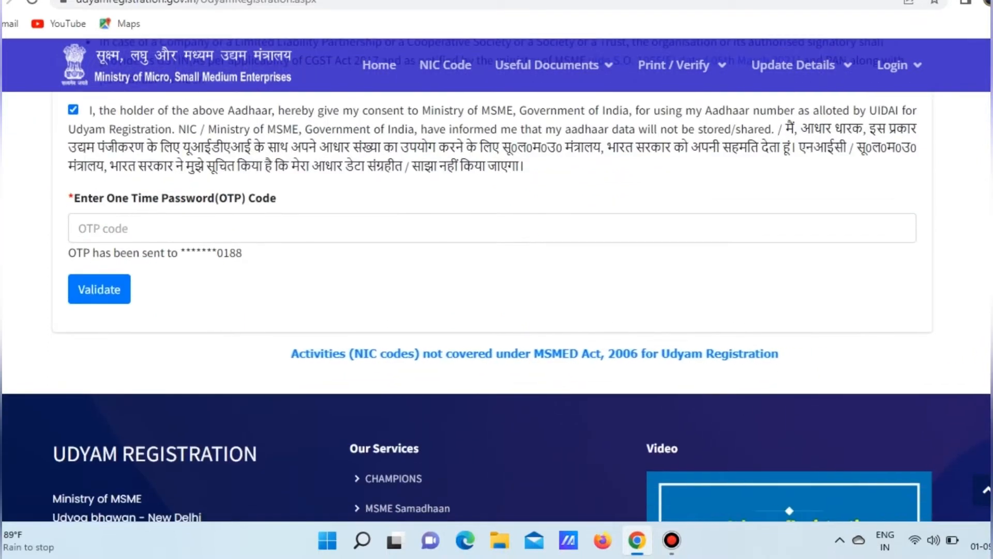
Enter the received OTP code and validate the Aadhaar
left_click(104, 229)
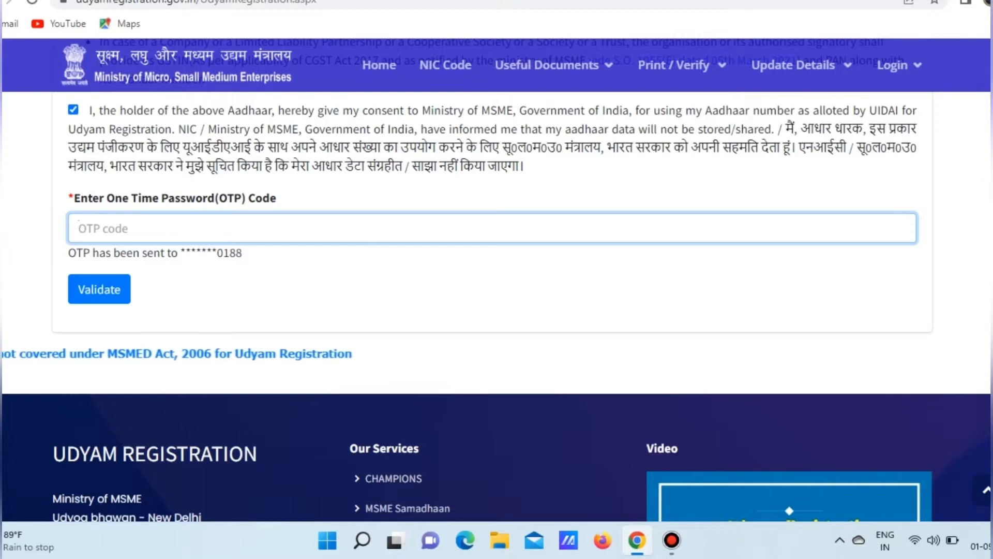
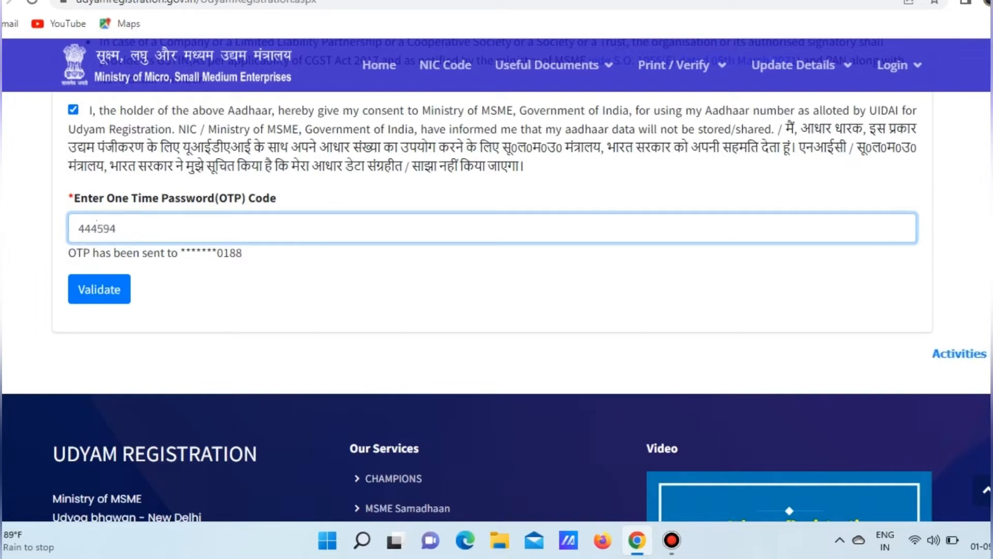
left_click(99, 290)
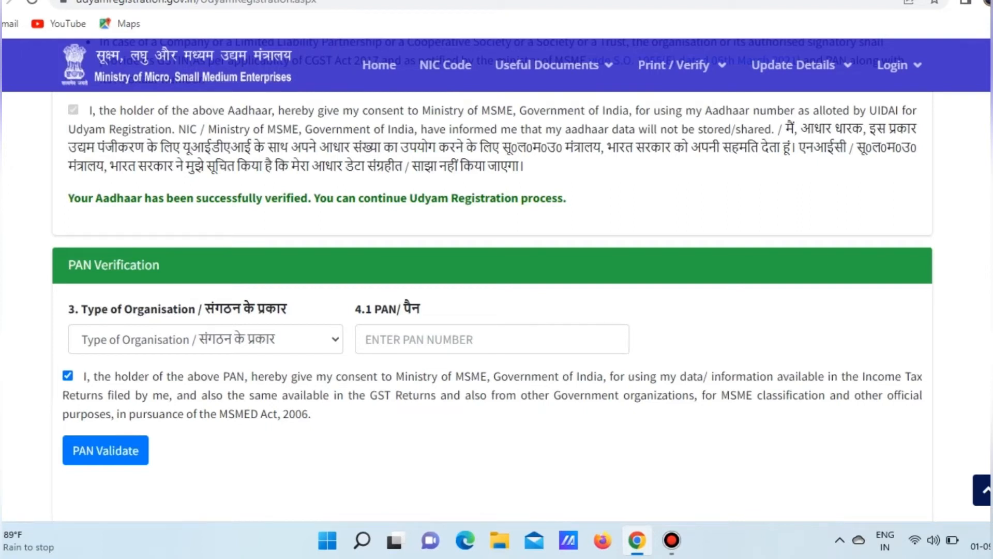
Set organisation type to '1. Proprietary', then enter and validate the entrepreneur's PAN
left_click(205, 339)
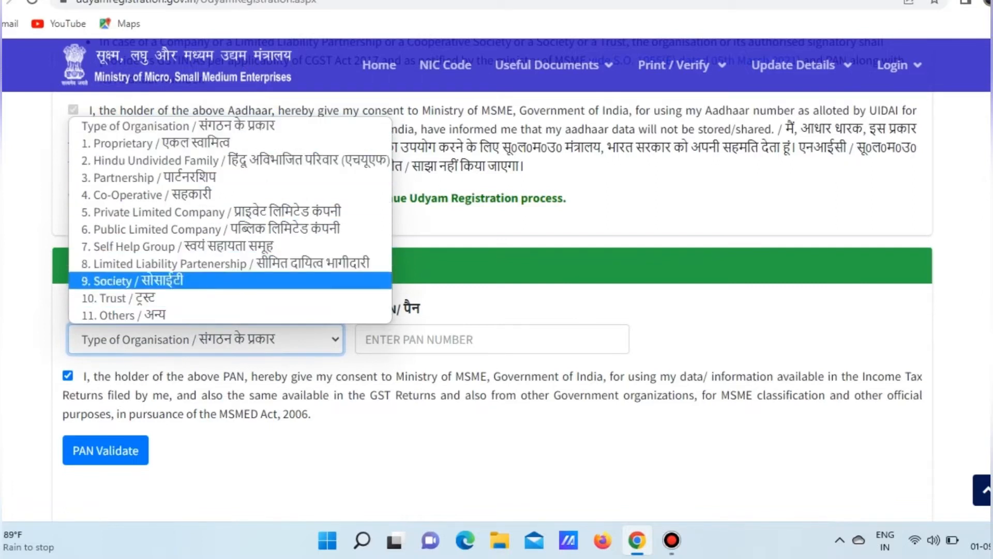
left_click(161, 143)
left_click(491, 340)
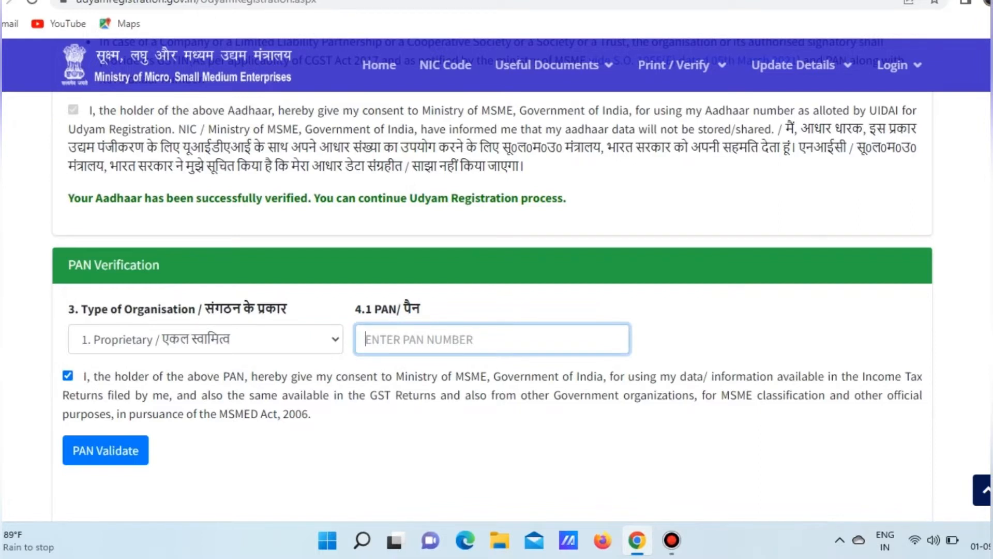
type("AZ")
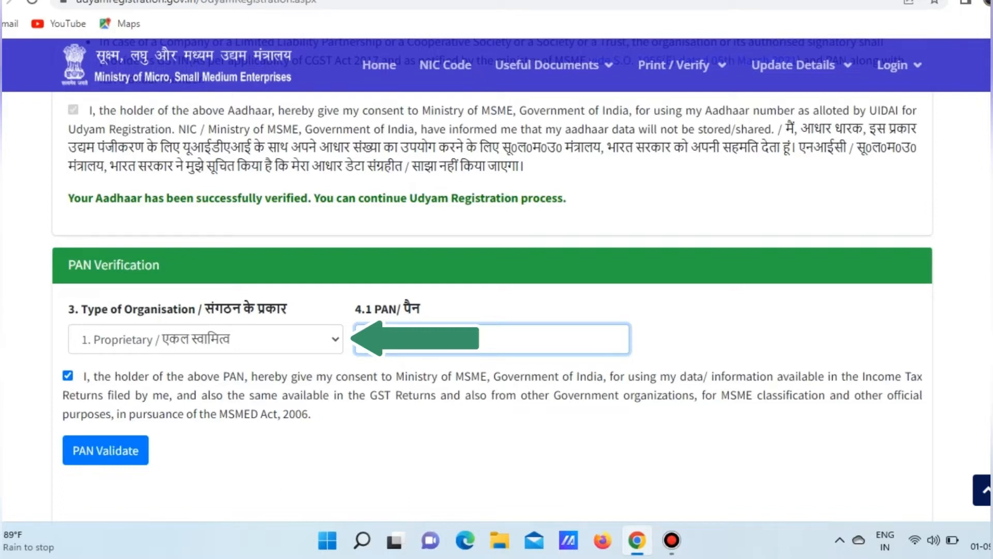
left_click(106, 451)
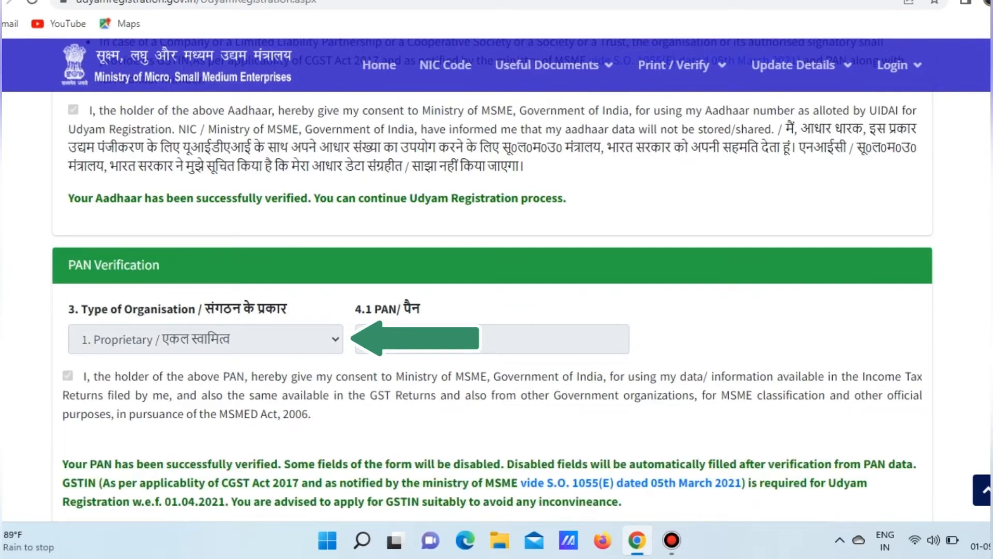
scroll(497, 310, "down", 3)
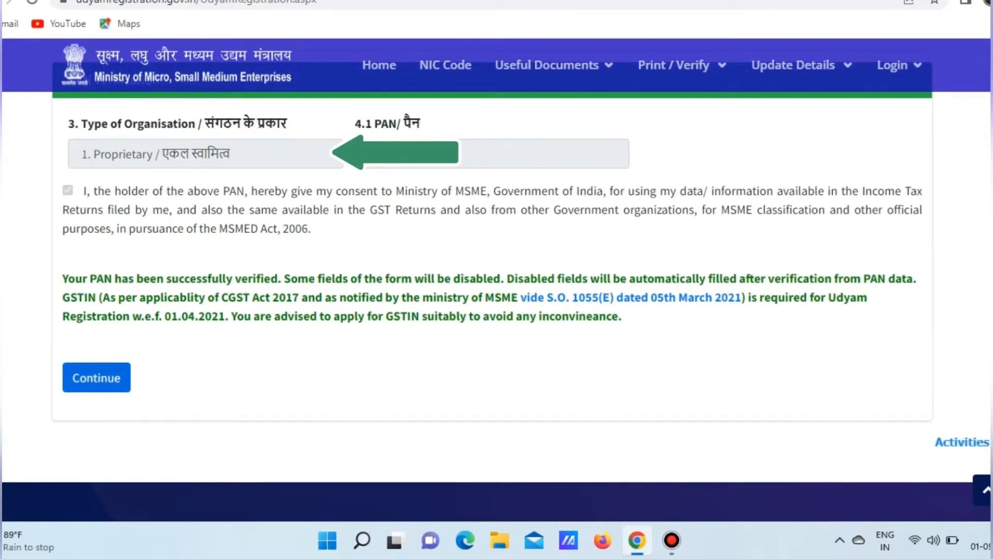
left_click(96, 378)
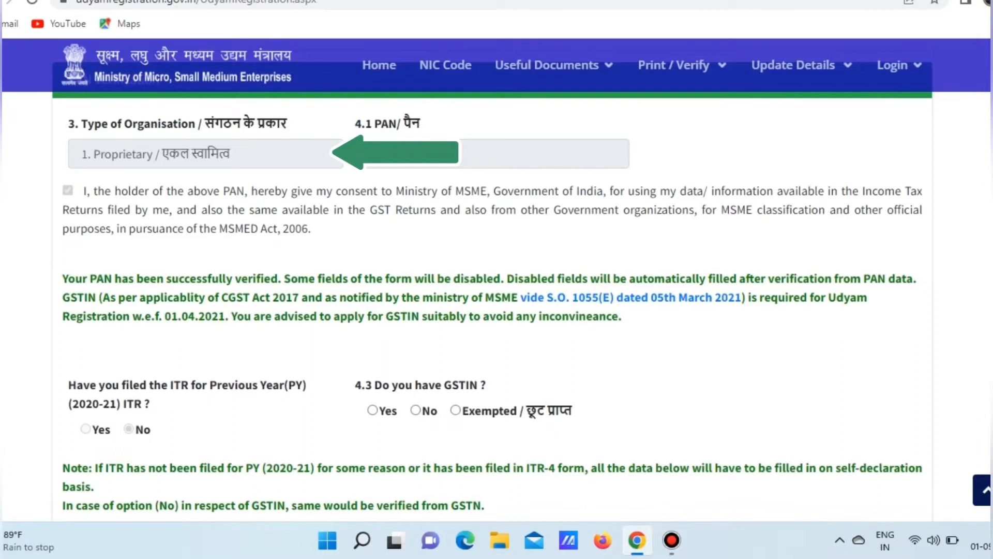
Answer 'No' to question 4.3, Do you have GSTIN
scroll(496, 310, "down", 3)
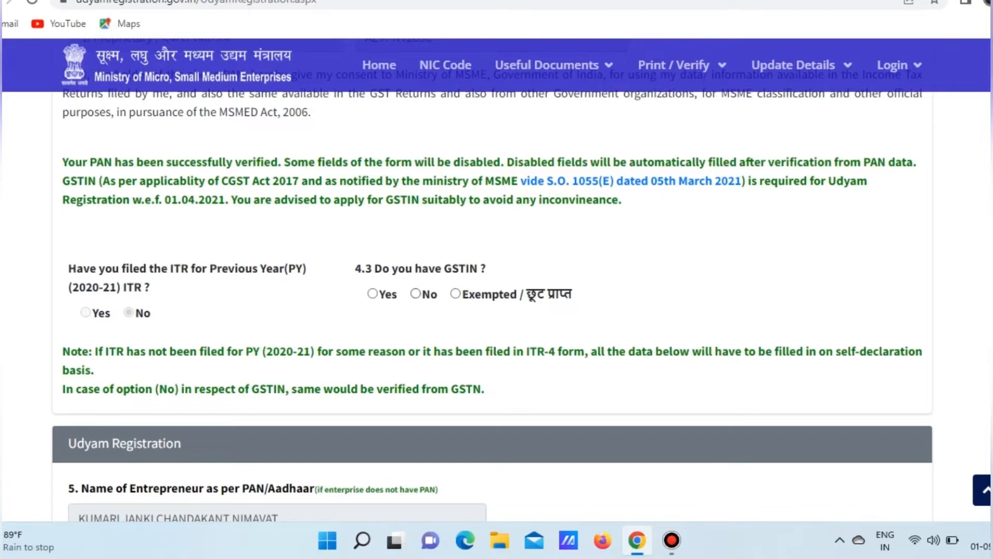
left_click(415, 293)
scroll(496, 311, "down", 6)
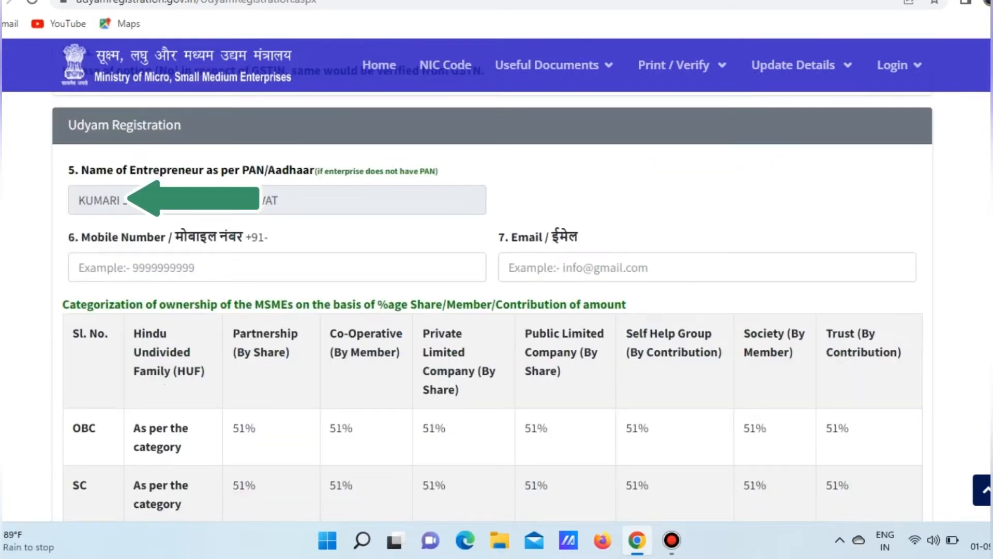
Fill in the entrepreneur's mobile number and e-mail address fields
left_click(166, 267)
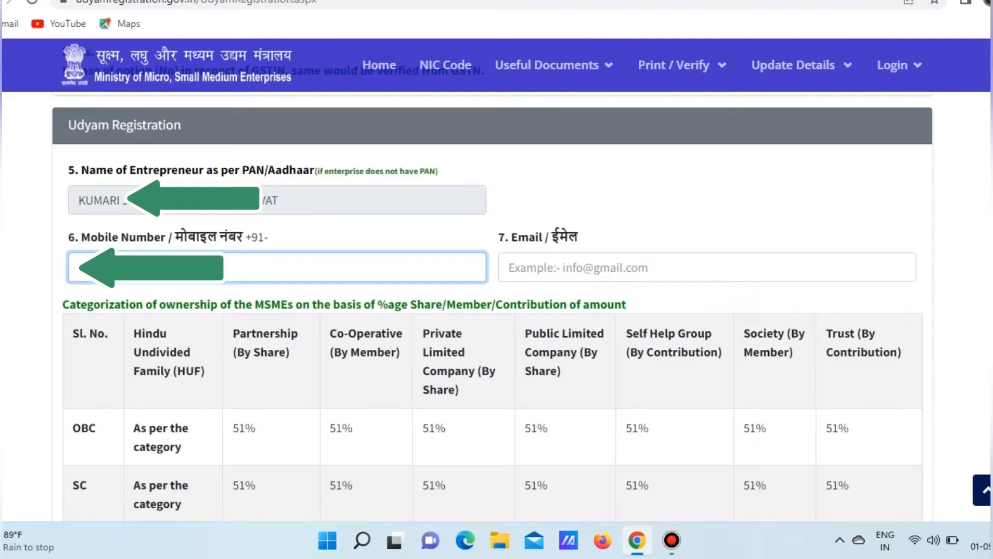
left_click(621, 268)
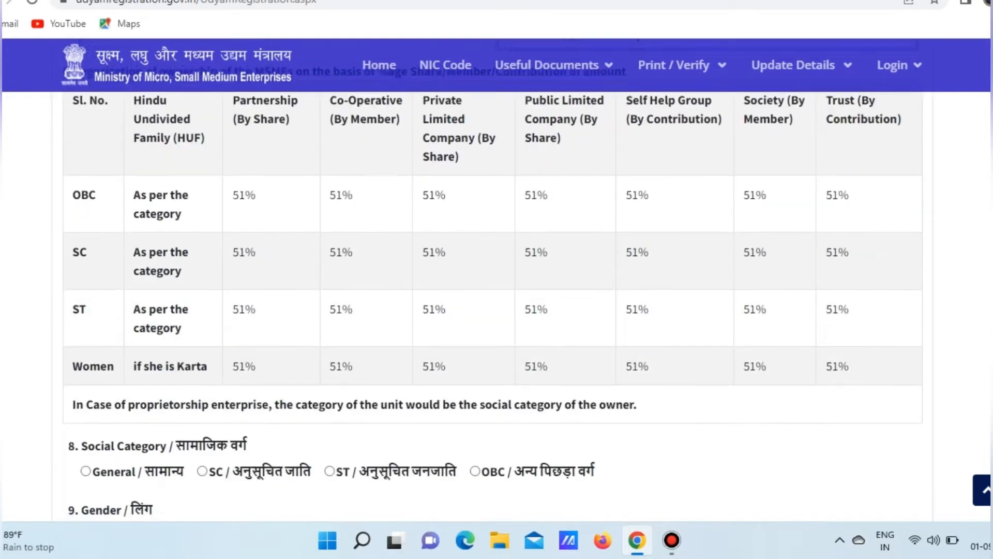
scroll(492, 306, "up", 1)
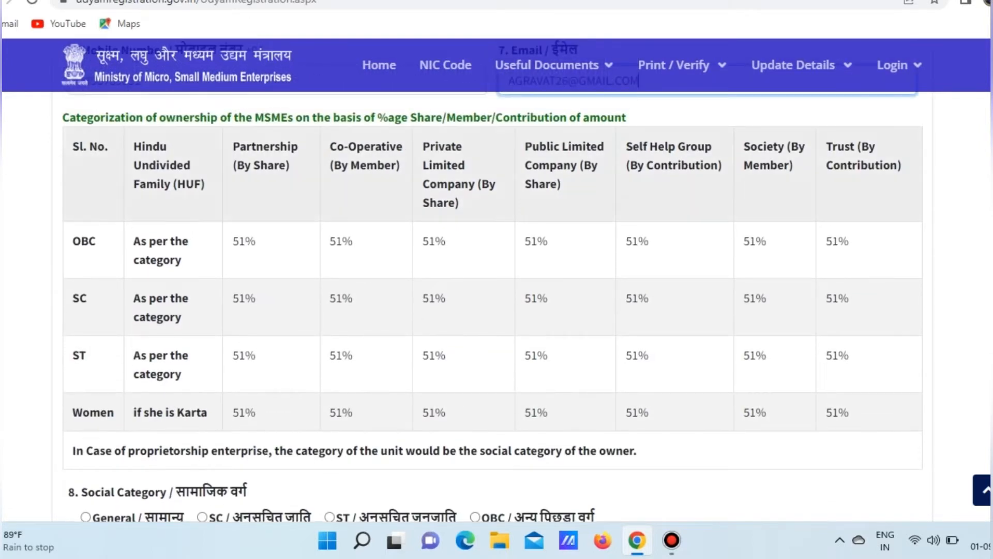
Set social category to General, gender to Female, and Specially Abled to No
scroll(492, 306, "down", 4)
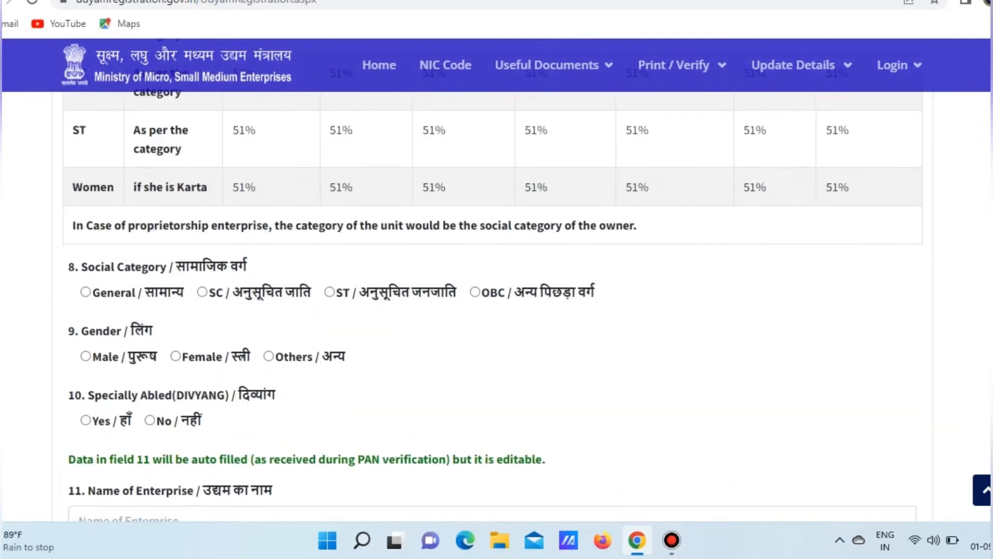
left_click_drag(87, 267, 190, 266)
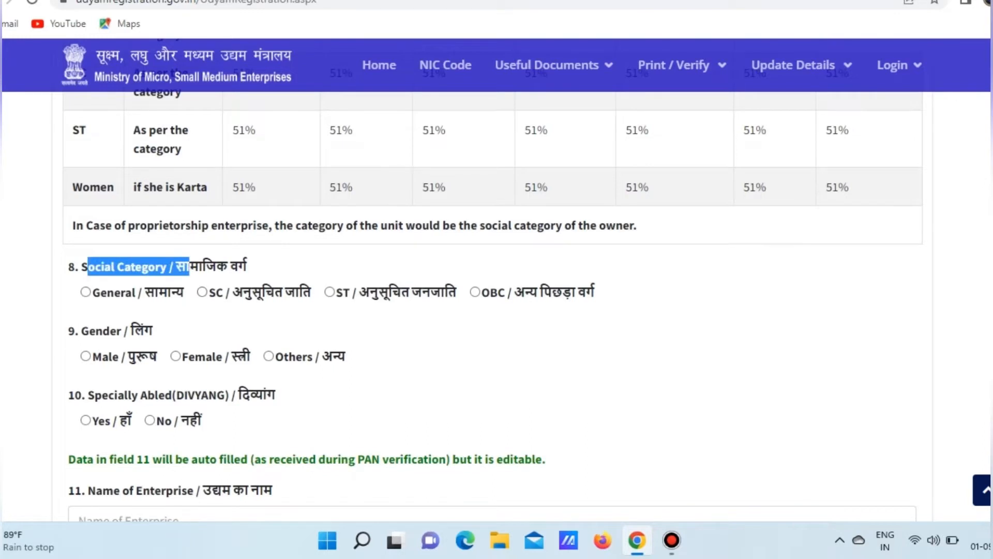
left_click(86, 293)
left_click(175, 356)
left_click(149, 420)
scroll(150, 421, "down", 4)
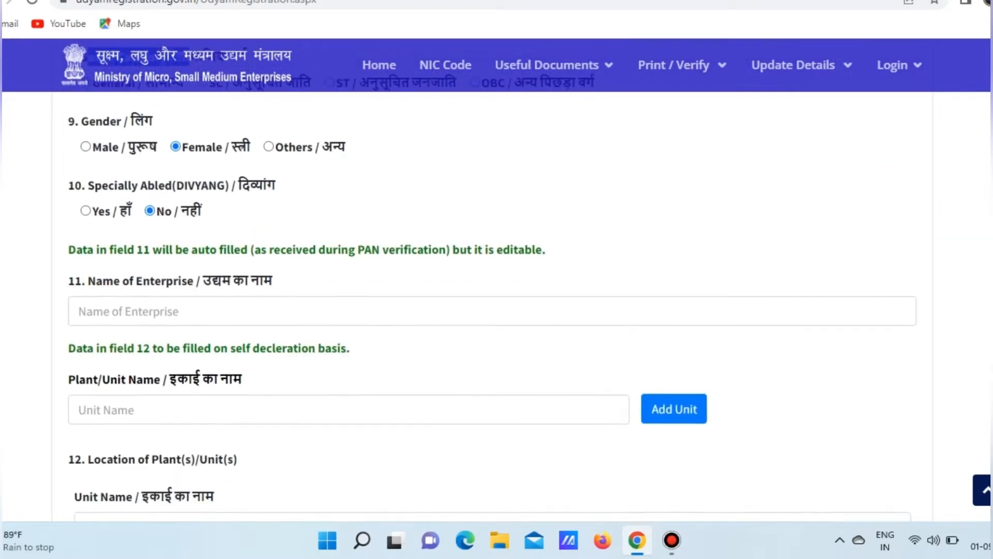
Name the enterprise HINDUSTAN INTERNATIONAL and add a plant/unit of the same name
left_click(156, 234)
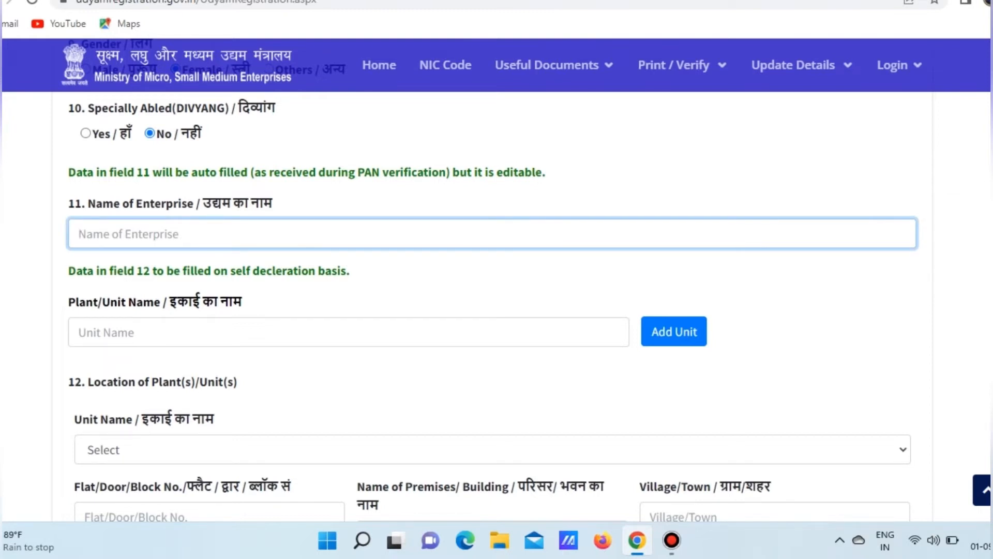
type("HINDUSTAN")
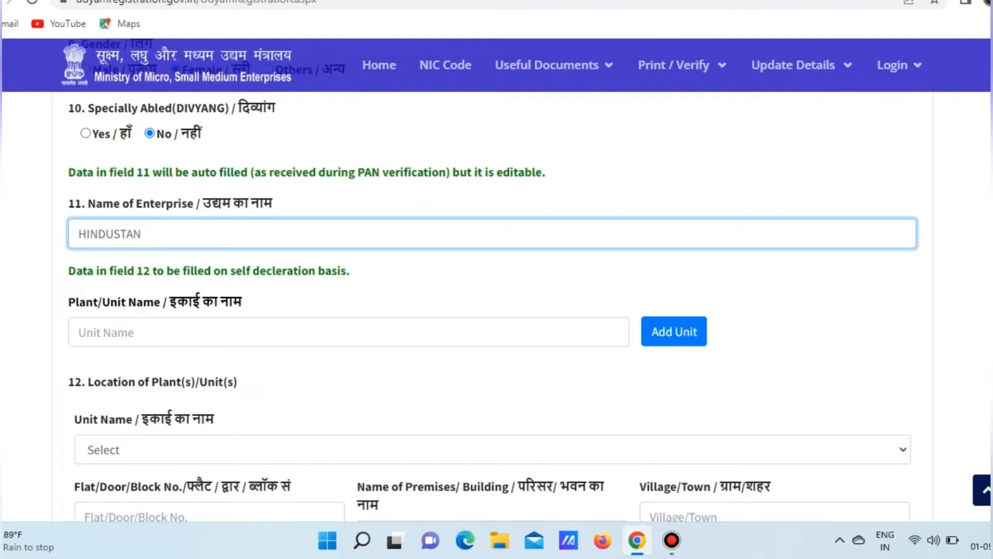
type(" INTERNATIONAL")
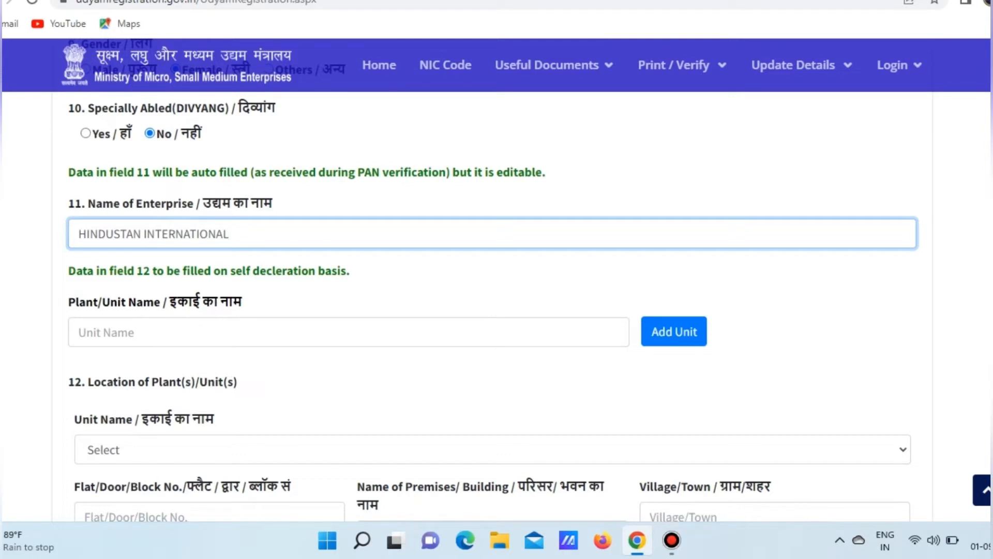
left_click(79, 332)
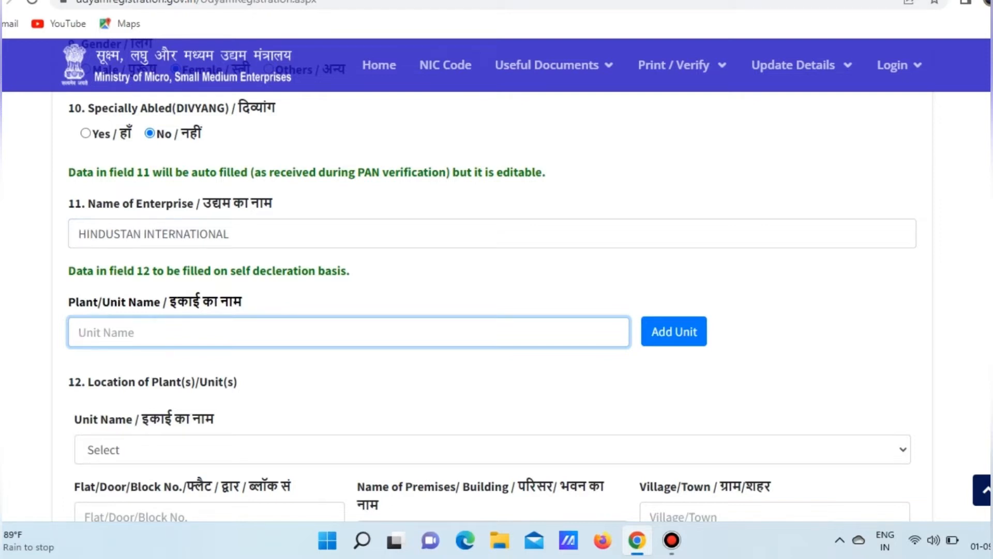
type("HINDUSTAN INTERNATIONAL")
left_click(674, 331)
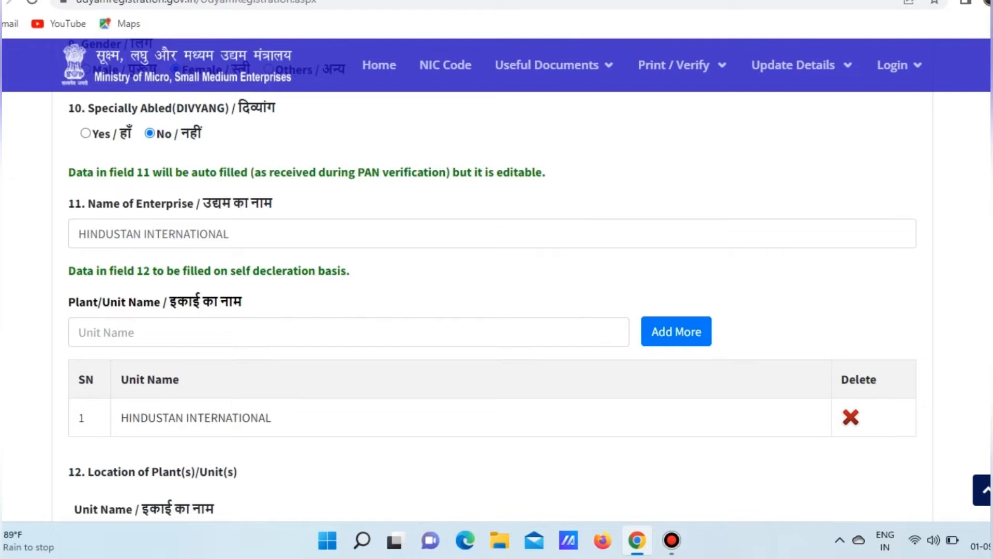
Assign the plant location to unit HINDUSTAN INTERNATIONAL and enter its flat number and premises name
scroll(492, 280, "down", 5)
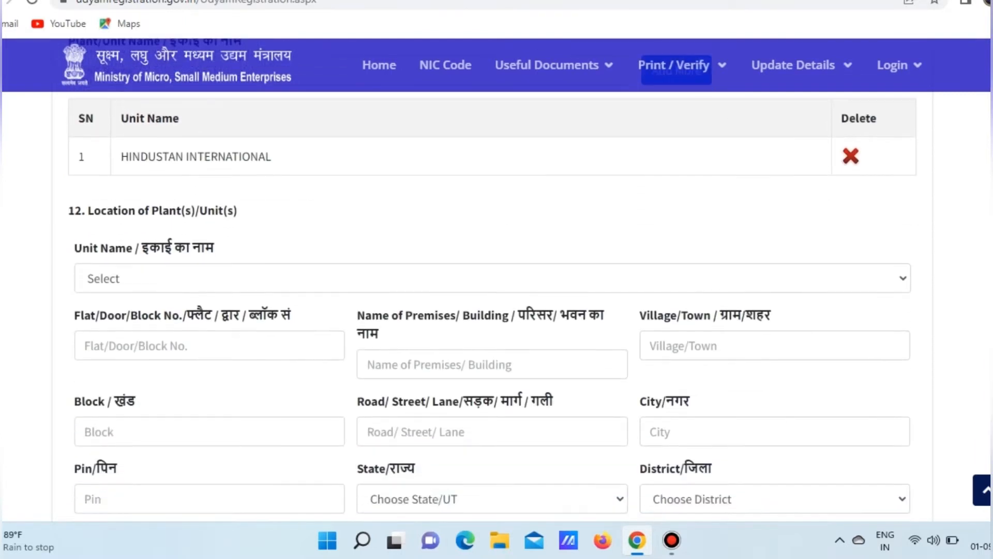
scroll(492, 279, "down", 1)
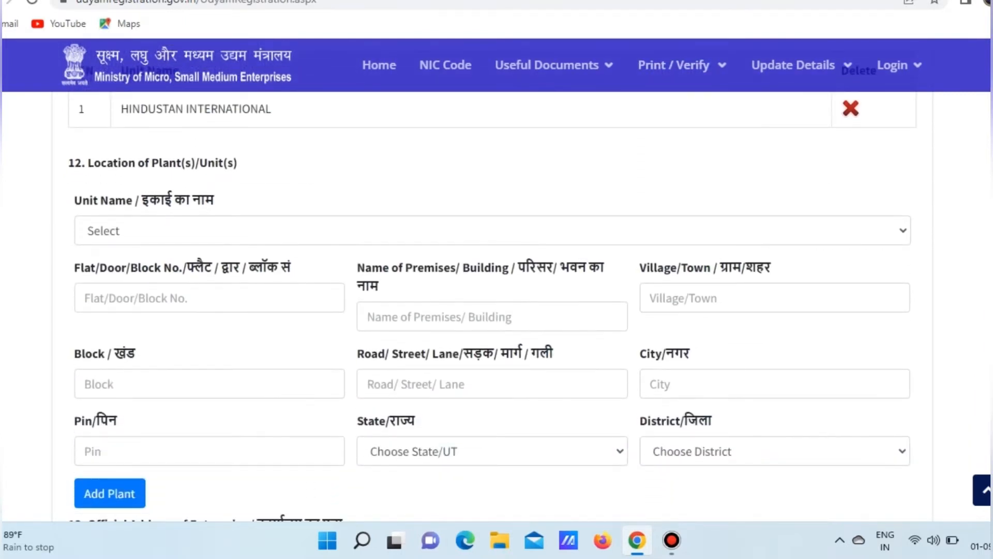
left_click(492, 231)
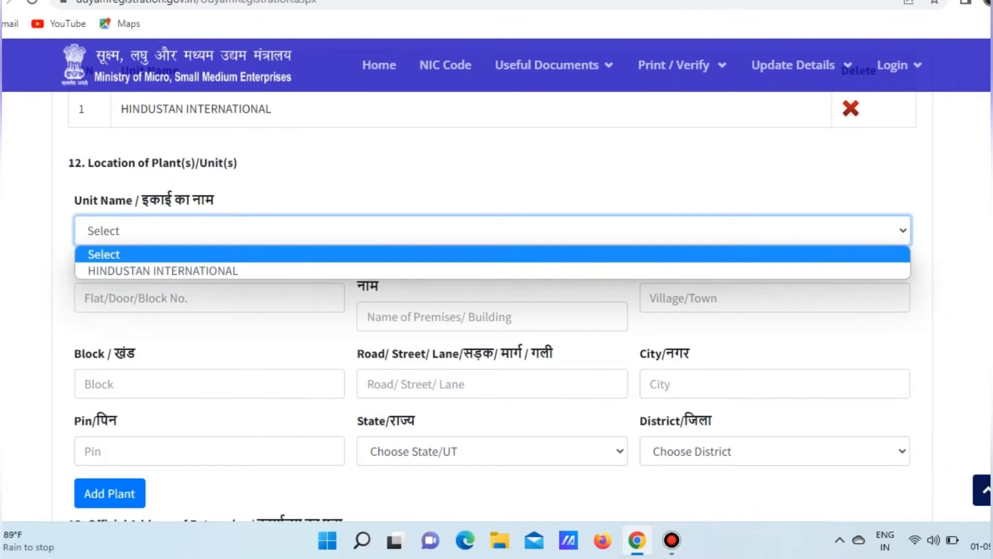
left_click(492, 270)
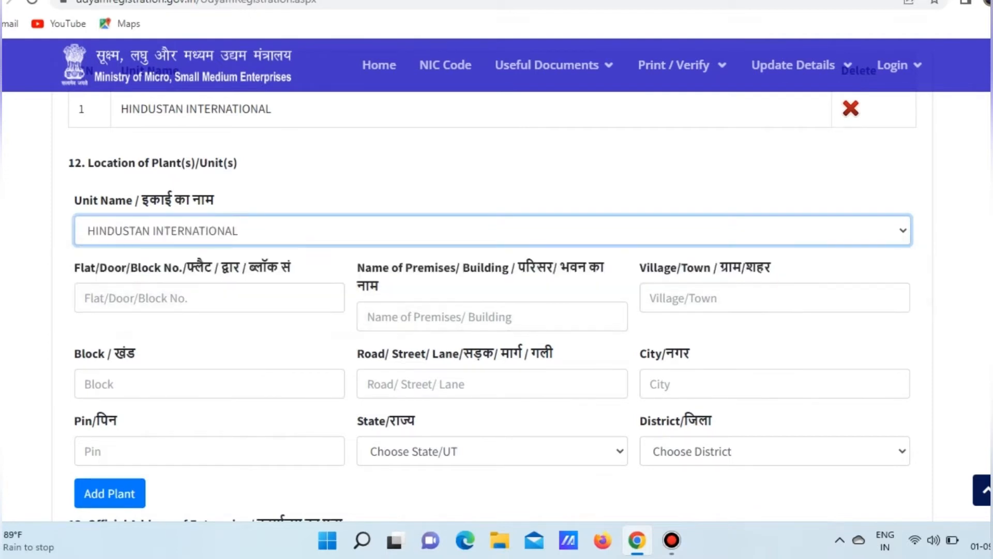
left_click(210, 298)
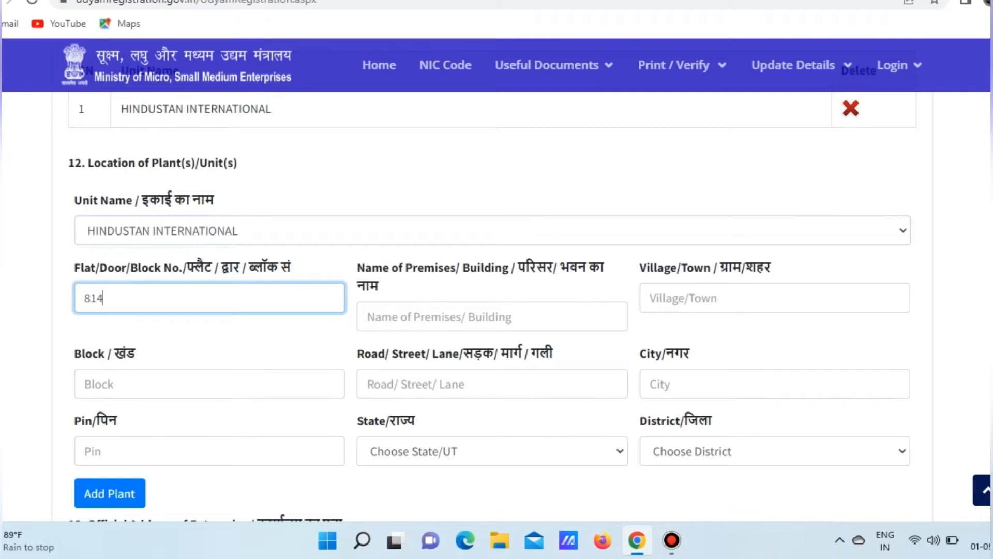
left_click(492, 316)
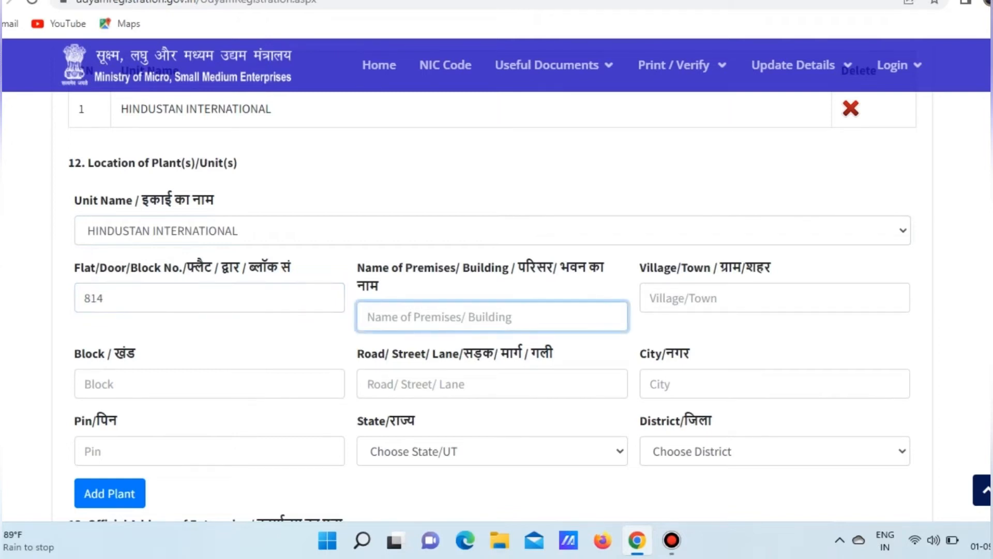
type("dEV")
key("BackSpace")
key("BackSpace")
key("BackSpace")
type("DEV")
type(" OR")
key("BackSpace")
key("BackSpace")
type("PRIME")
Fill the plant's village/town, block 1, road, city AHMEDABAD and pin code
key("Tab")
type("AHMEDABAD")
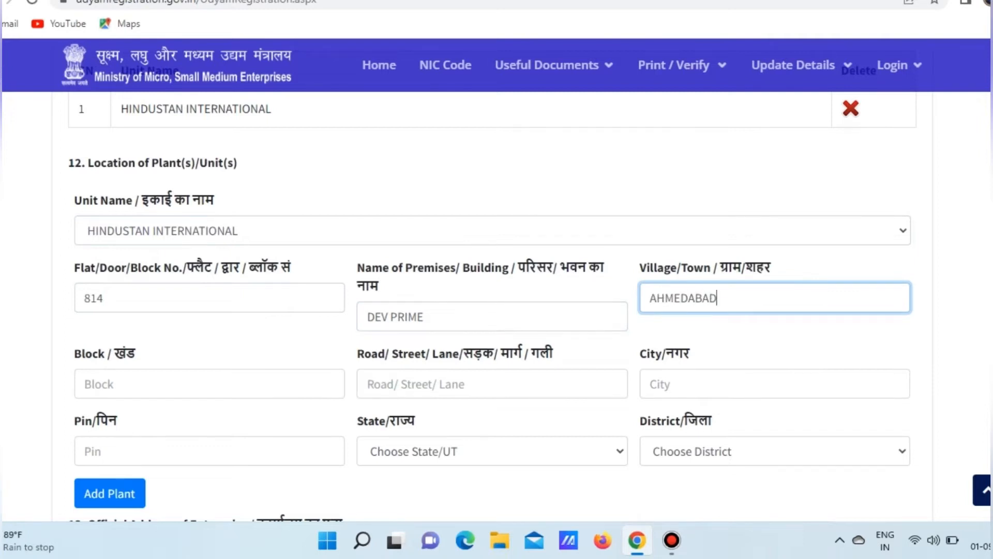
key("Tab")
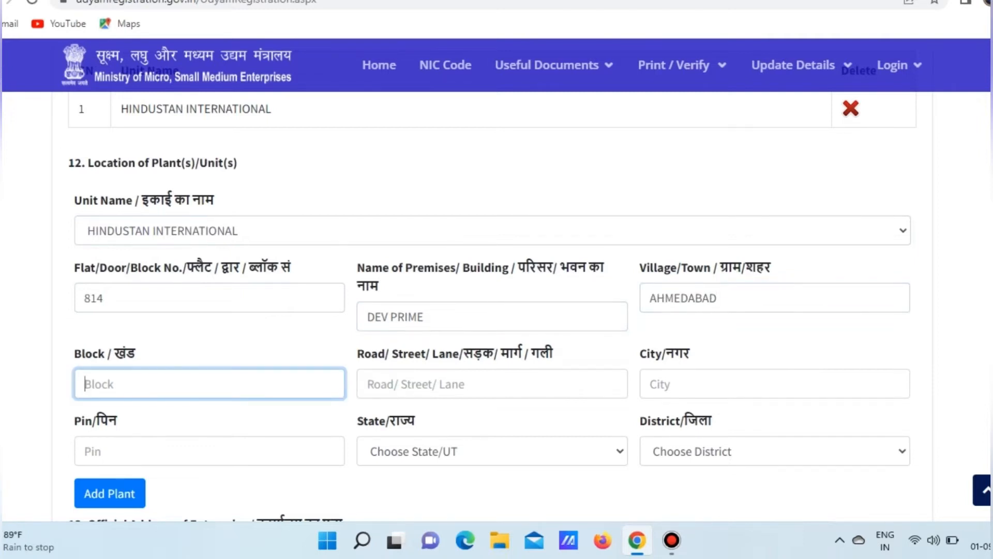
type("1")
key("Tab")
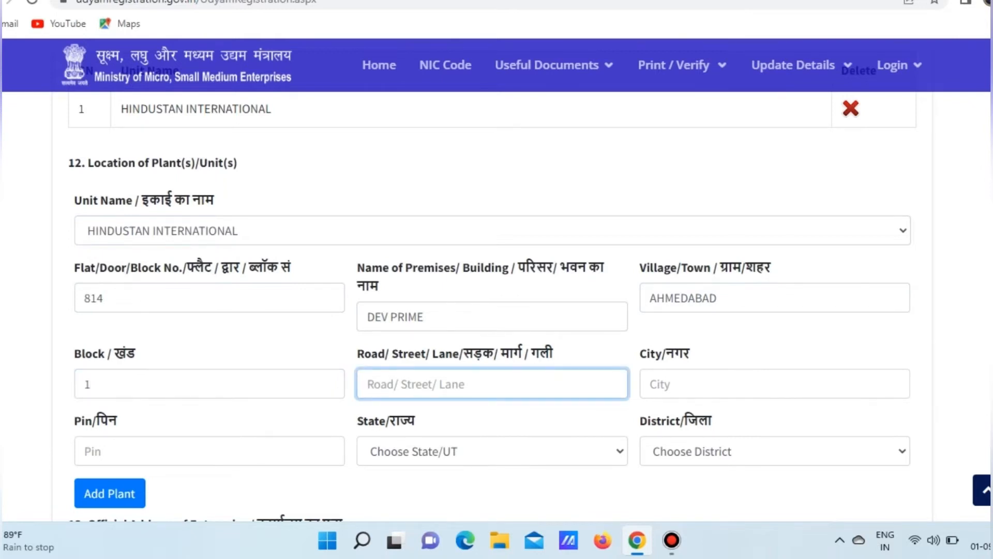
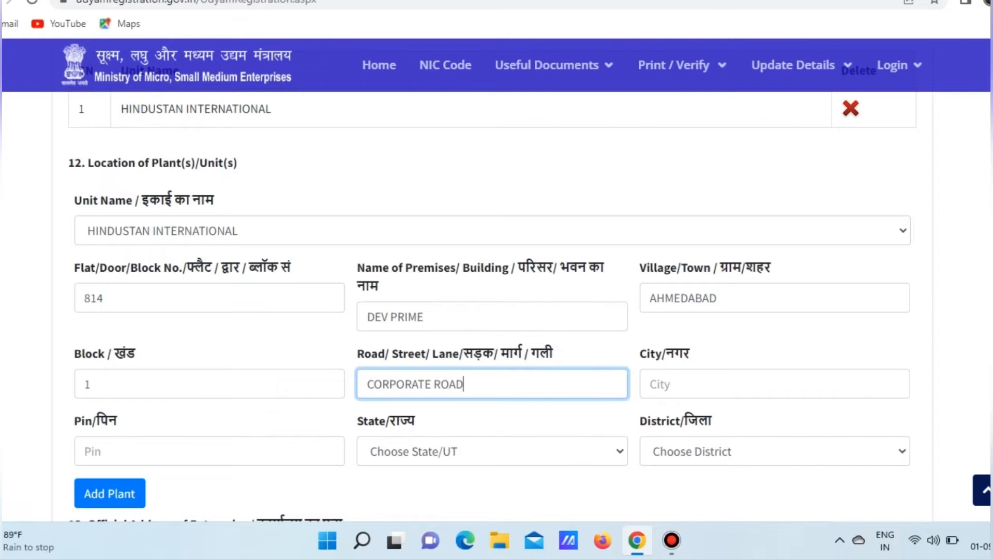
key("Tab")
type("AHMEDABAD")
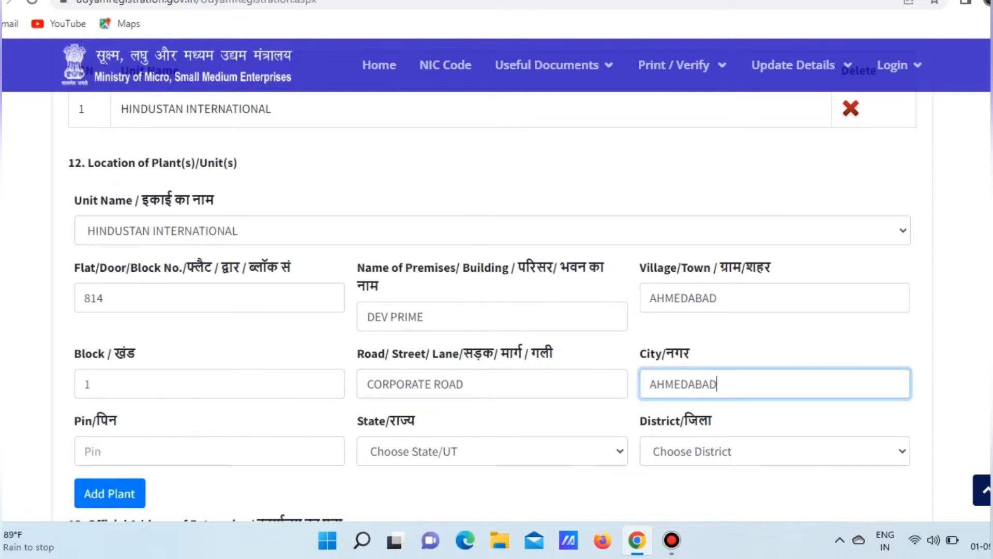
key("Tab")
type("380051")
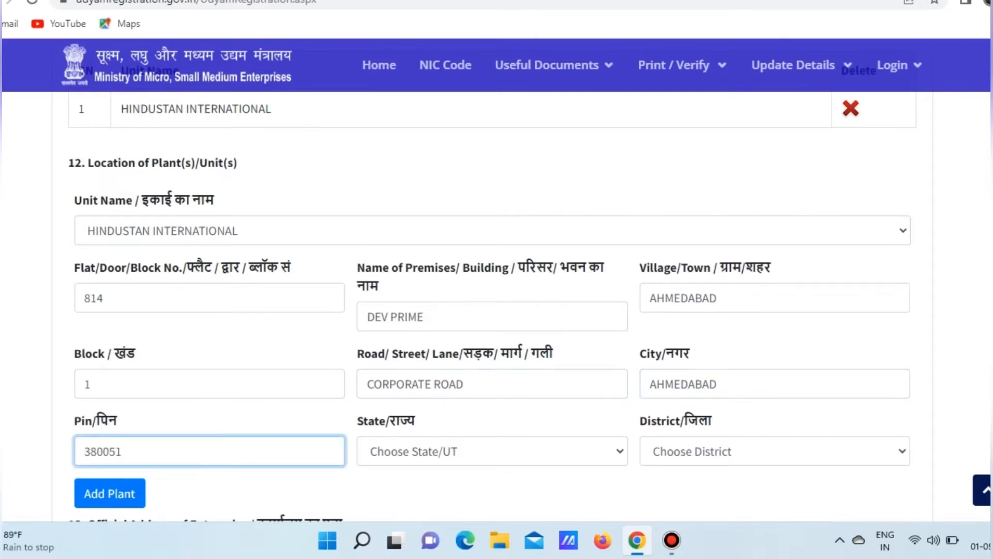
Choose state GUJARAT and district AHMADABAD, and add the plant location to the list
left_click(492, 451)
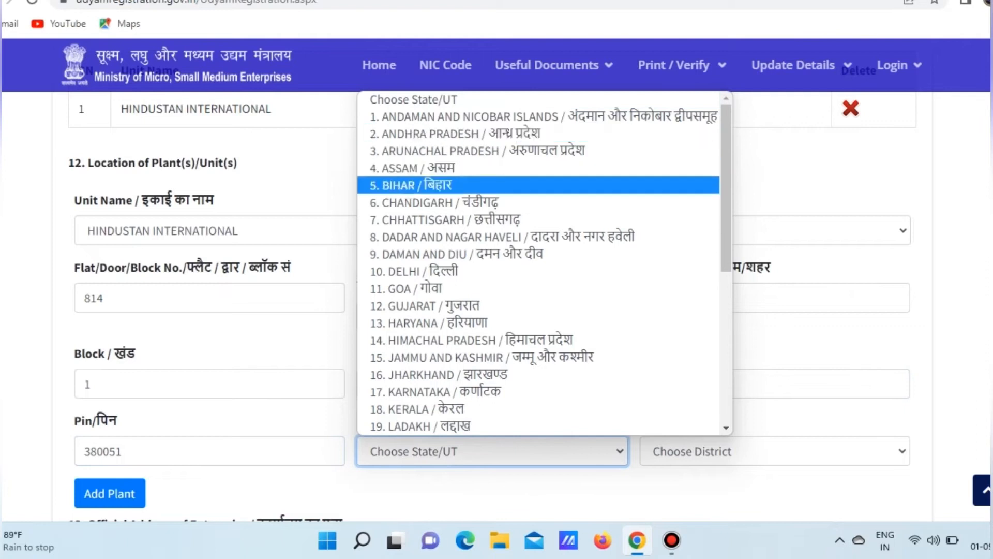
key("Down")
key("Return")
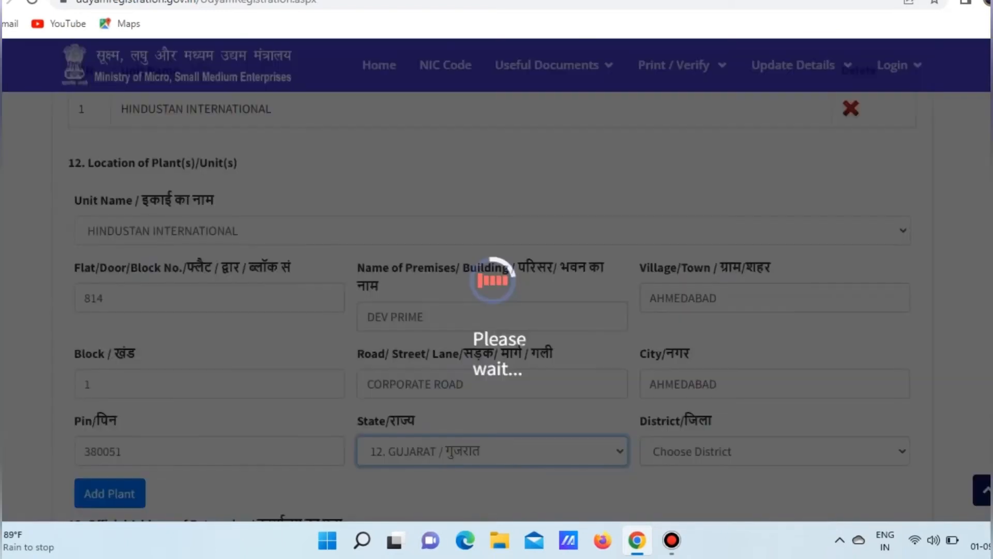
left_click(775, 451)
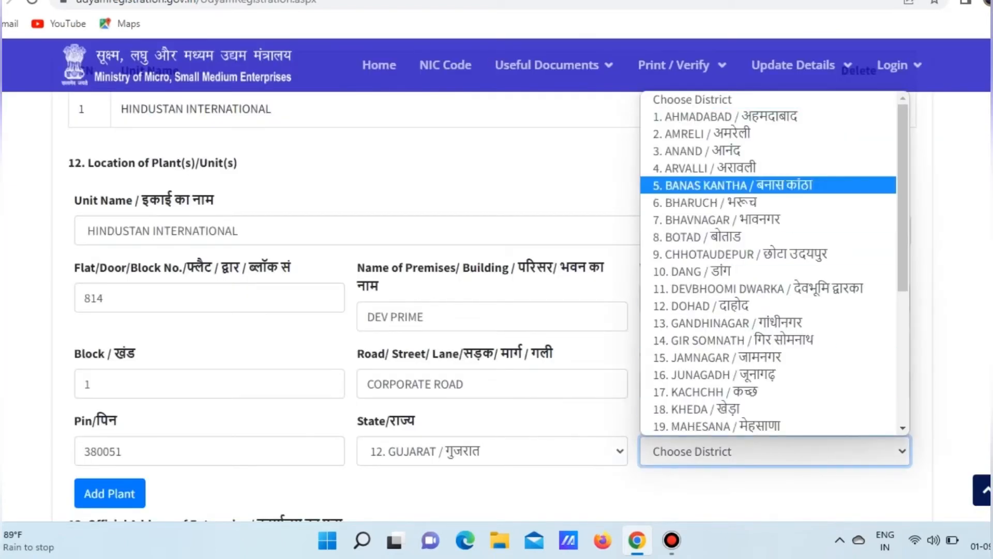
key("Return")
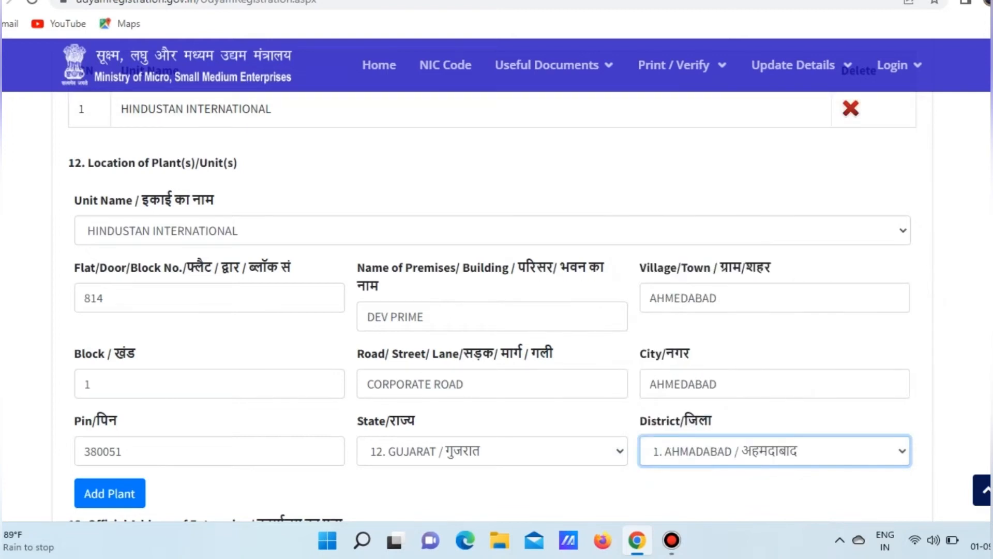
scroll(497, 310, "down", 5)
left_click(109, 223)
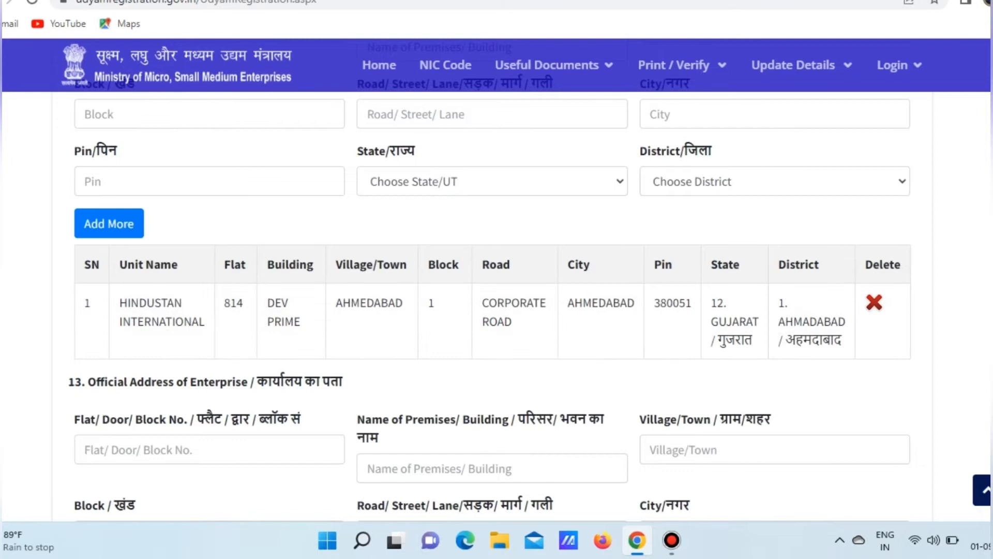
scroll(497, 280, "down", 8)
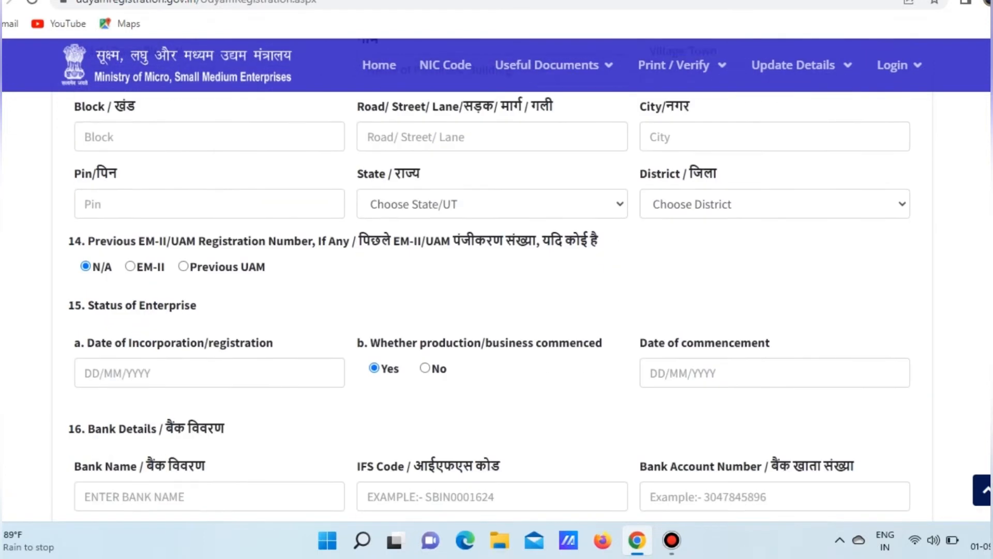
scroll(497, 279, "up", 4)
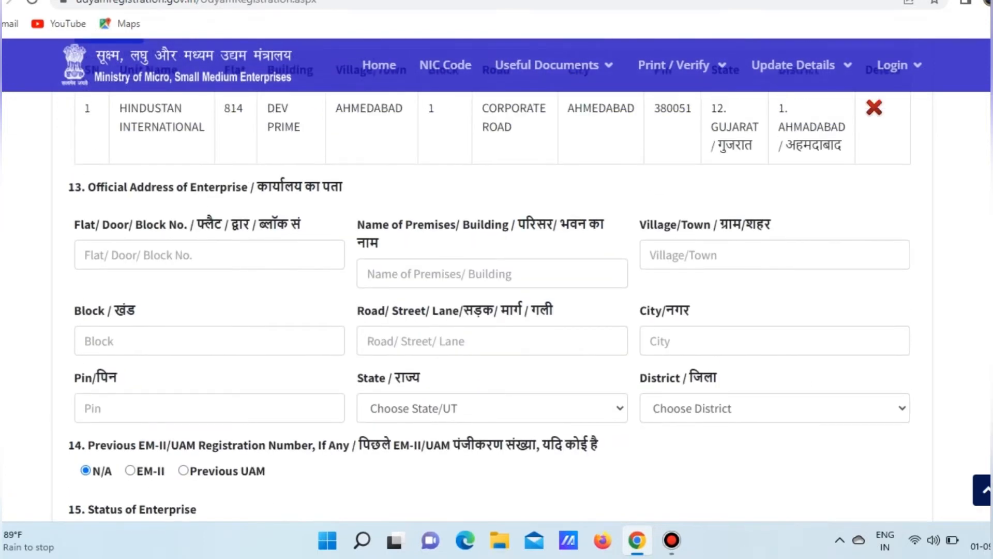
scroll(497, 279, "up", 7)
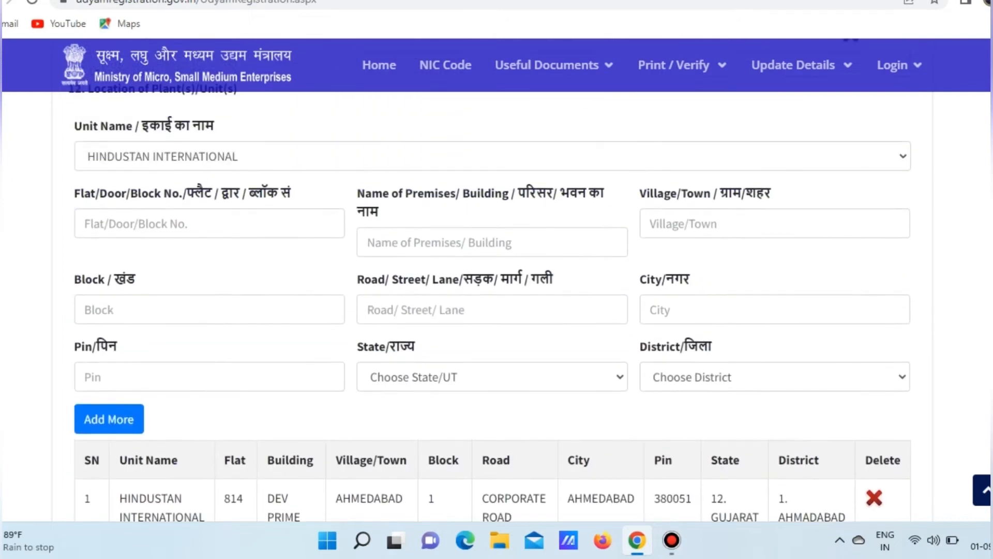
scroll(496, 279, "up", 2)
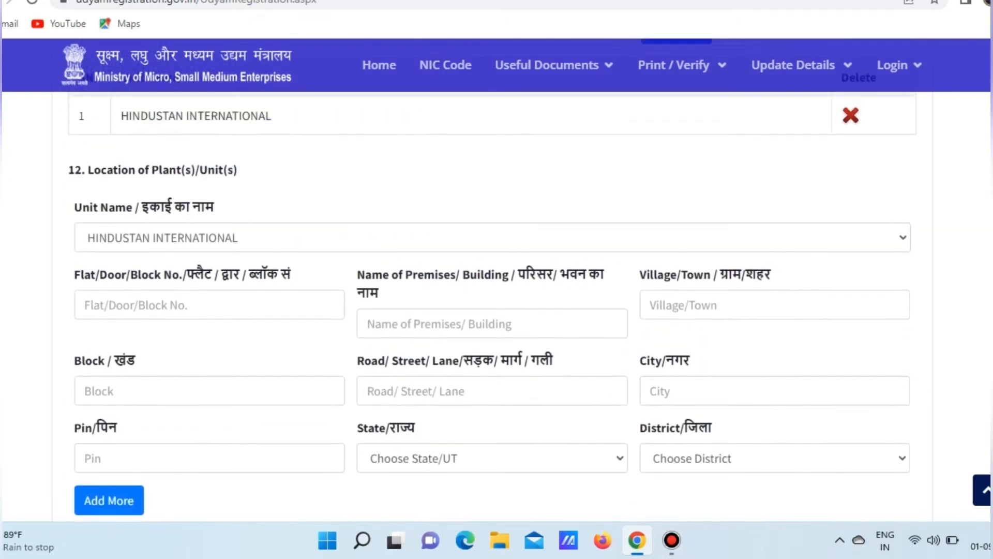
scroll(497, 280, "down", 1)
scroll(496, 279, "down", 8)
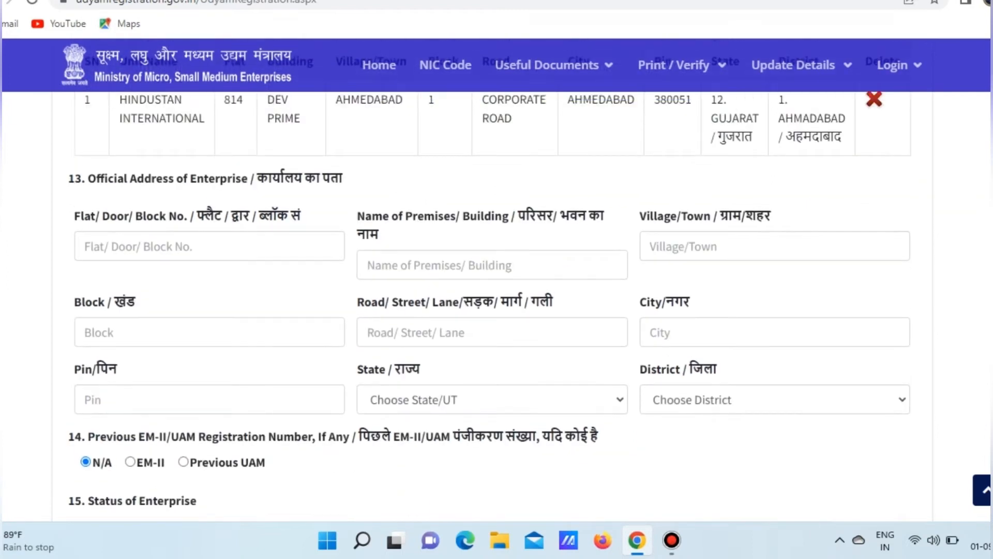
scroll(497, 279, "down", 1)
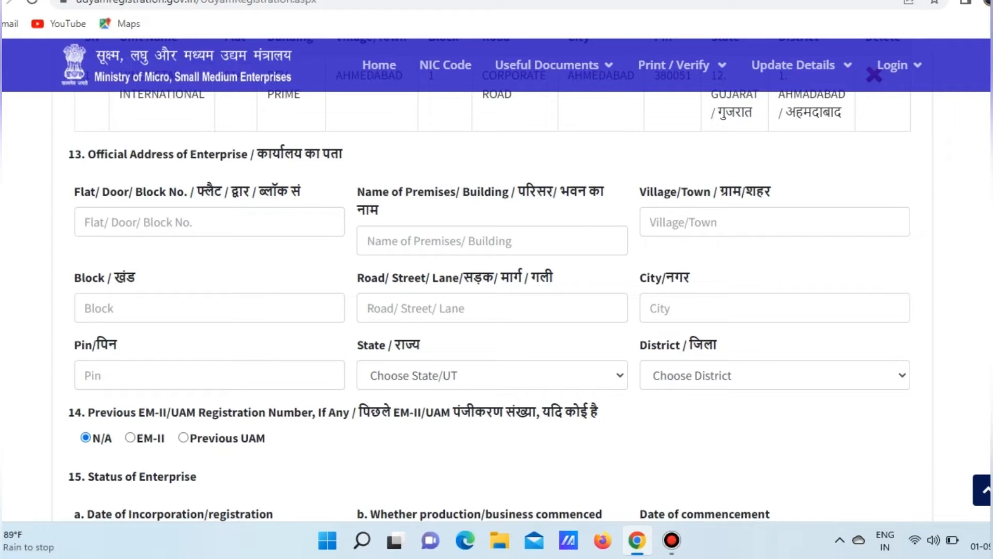
Enter the official address flat number, premises name, village/town AHMEDABAD and block 1
left_click(209, 222)
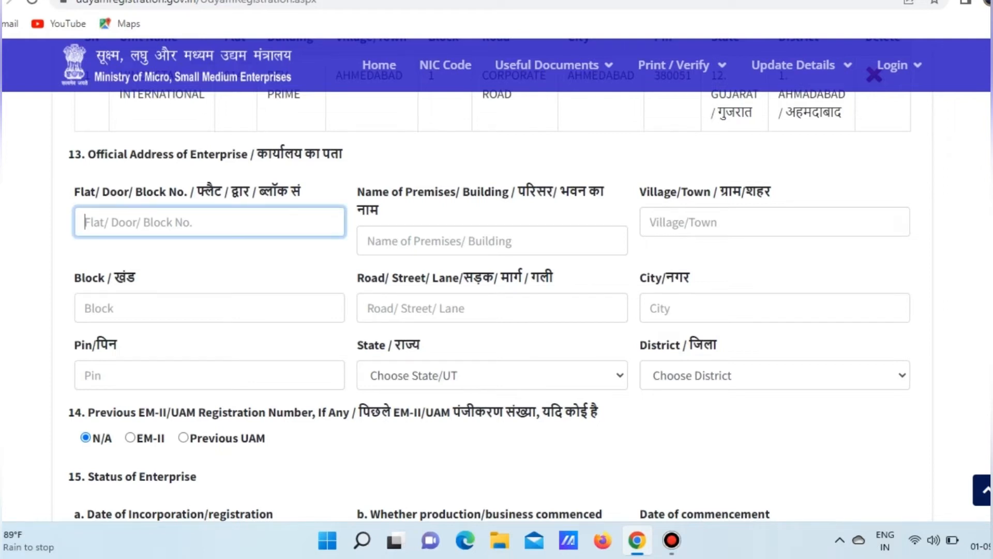
key("Tab")
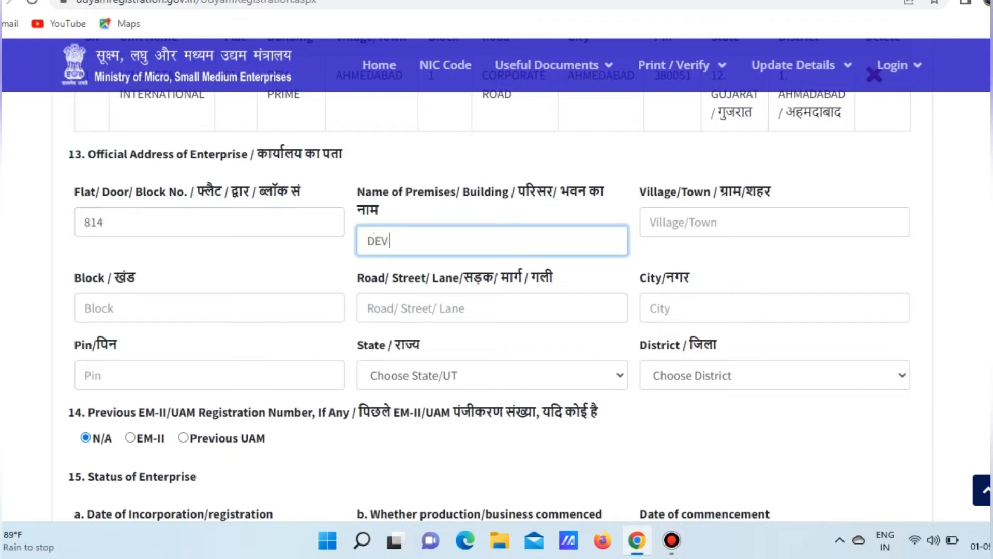
key("Tab")
type("AHMEDABAD")
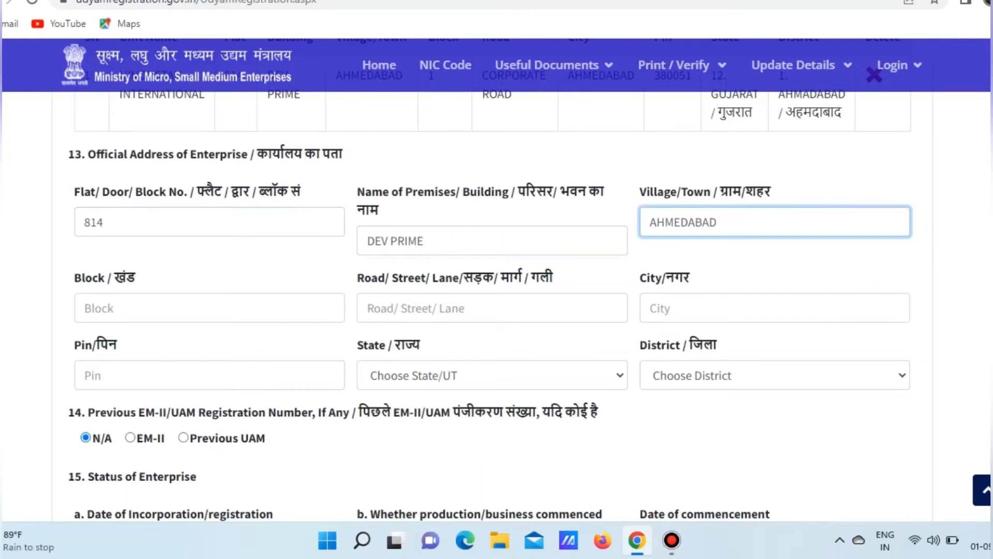
key("Tab")
type("1")
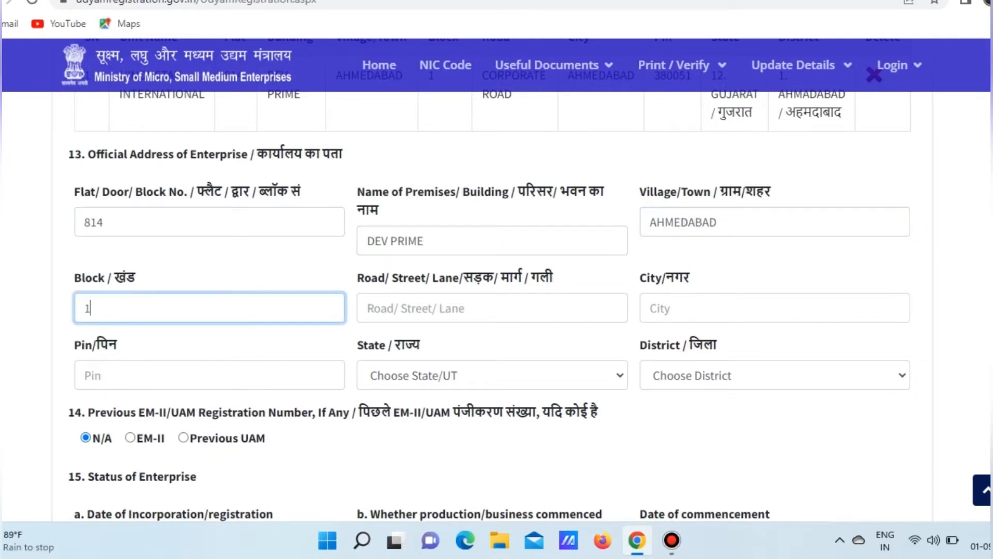
Complete road, city AHMEDABAD and pin, with state GUJARAT and district AHMADABAD
key("Tab")
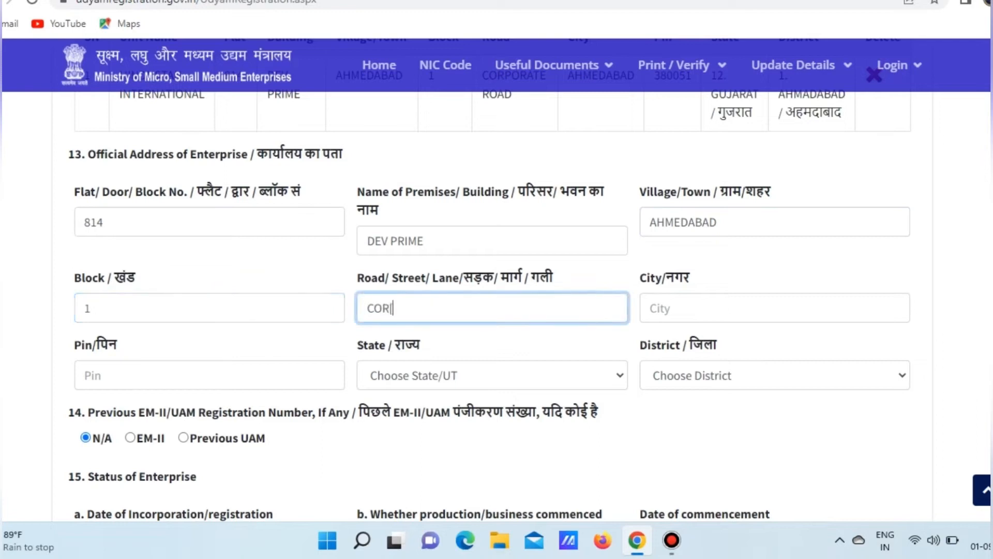
key("Tab")
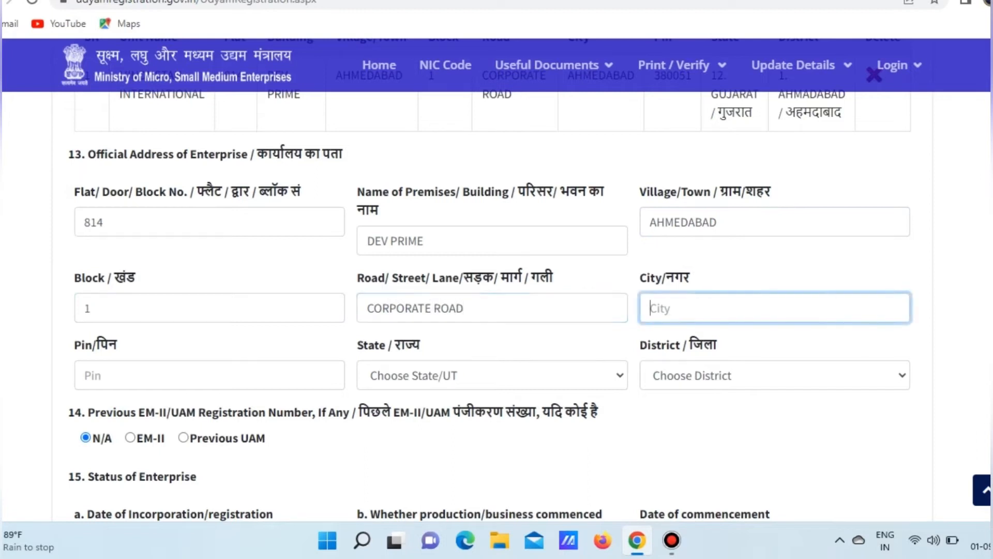
type("AHMEDABAD")
key("Tab")
type("380051")
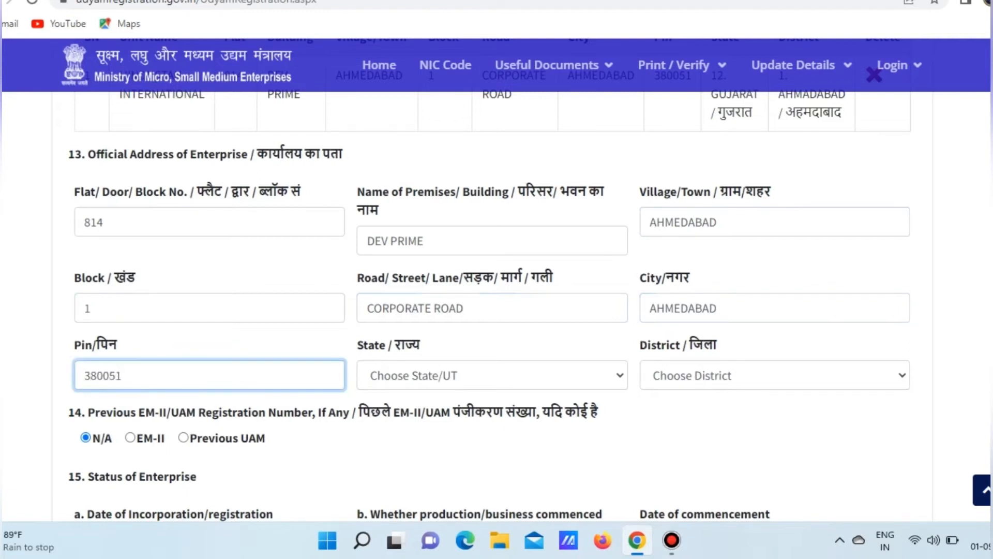
left_click(492, 375)
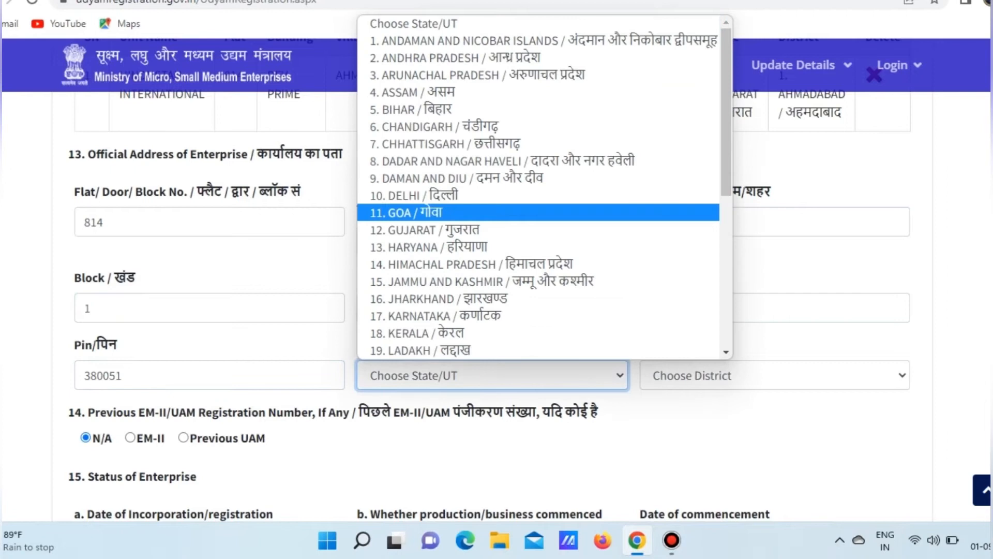
left_click(434, 230)
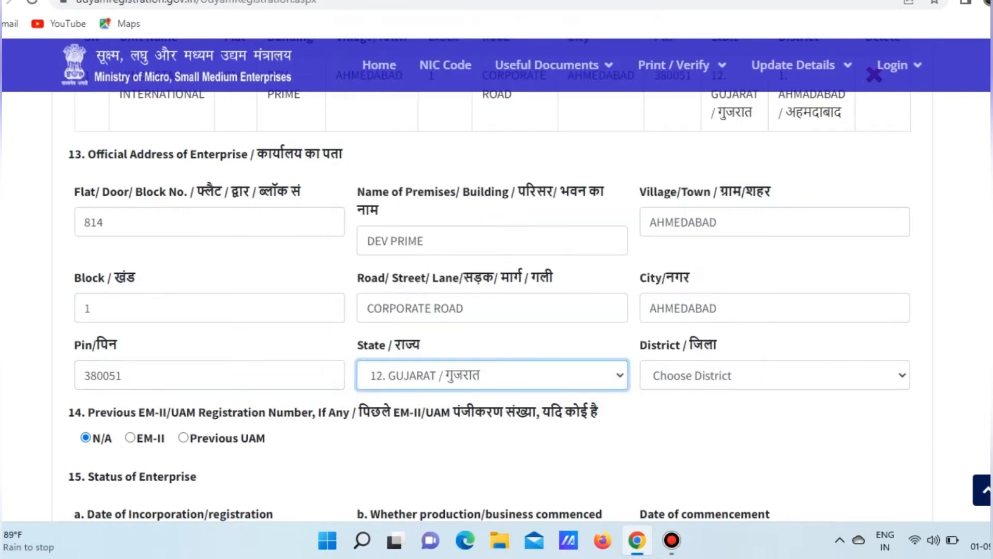
left_click(775, 375)
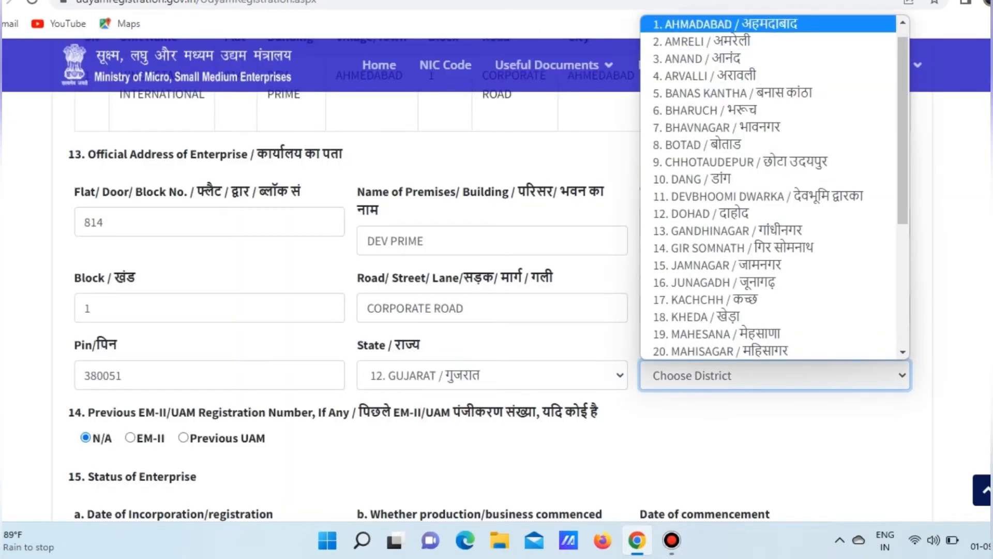
left_click(725, 23)
Keep previous registration as N/A and set the incorporation date to 31/07/2022
mouse_move(673, 65)
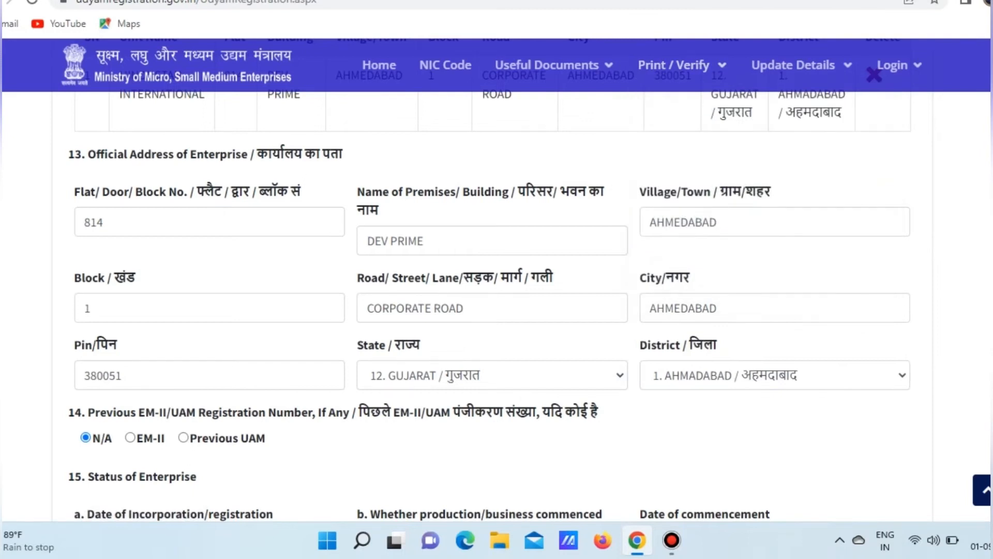
scroll(489, 305, "down", 5)
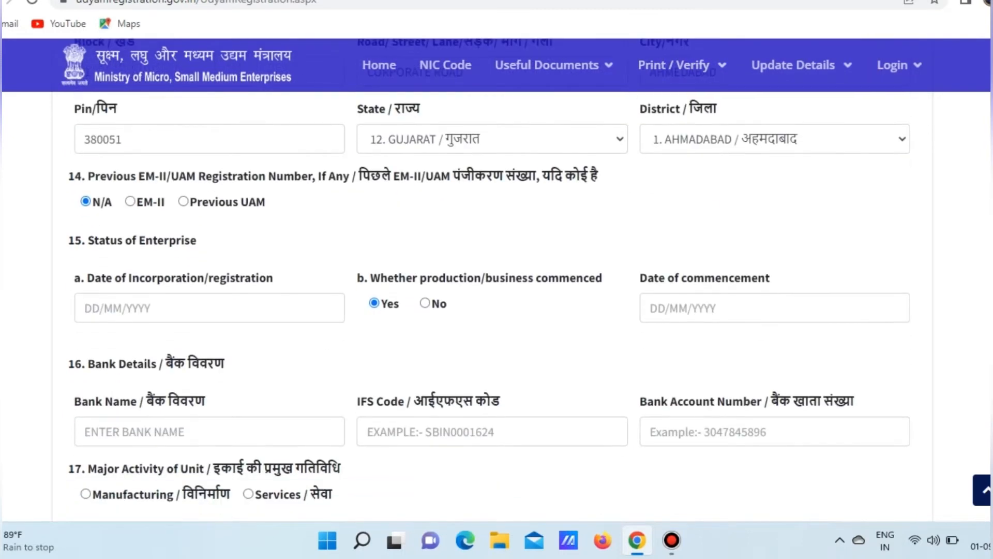
left_click(130, 201)
left_click(86, 202)
left_click(209, 308)
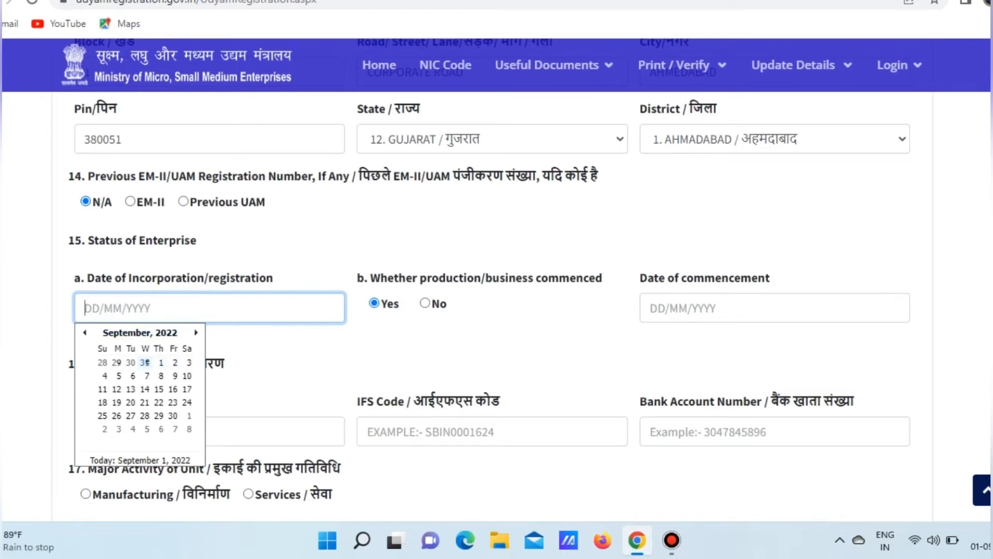
left_click(85, 333)
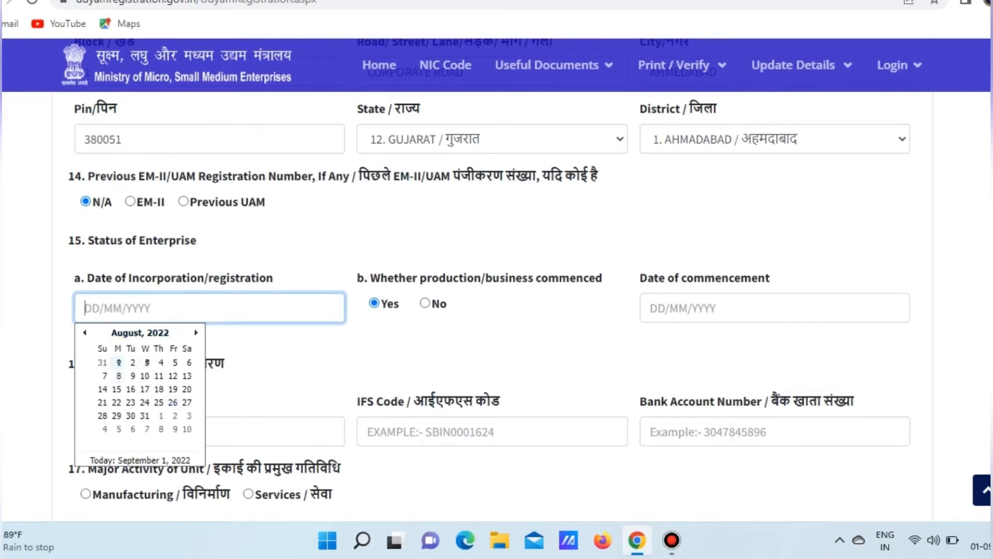
left_click(103, 362)
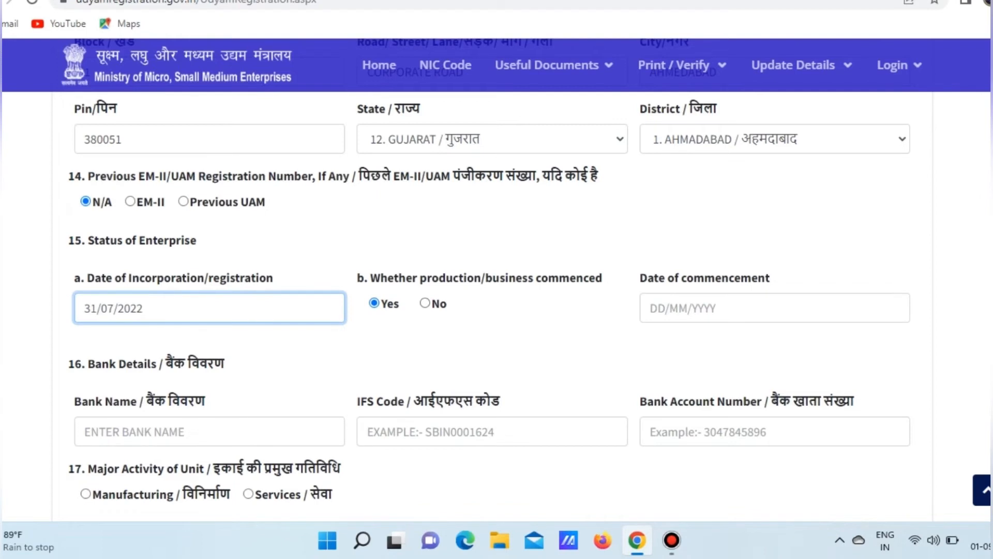
Answer No for business commenced after the chosen commencement date is rejected
left_click(425, 303)
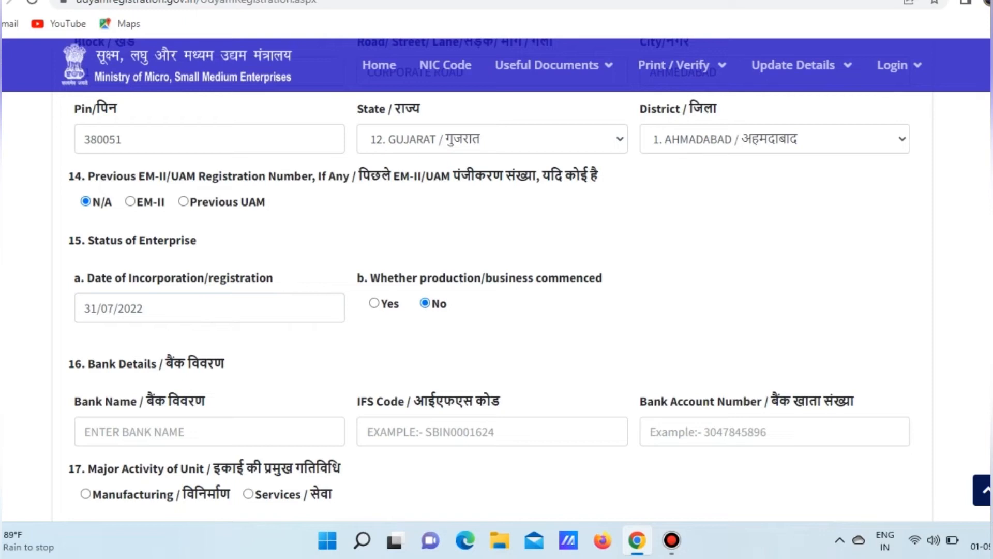
left_click(375, 303)
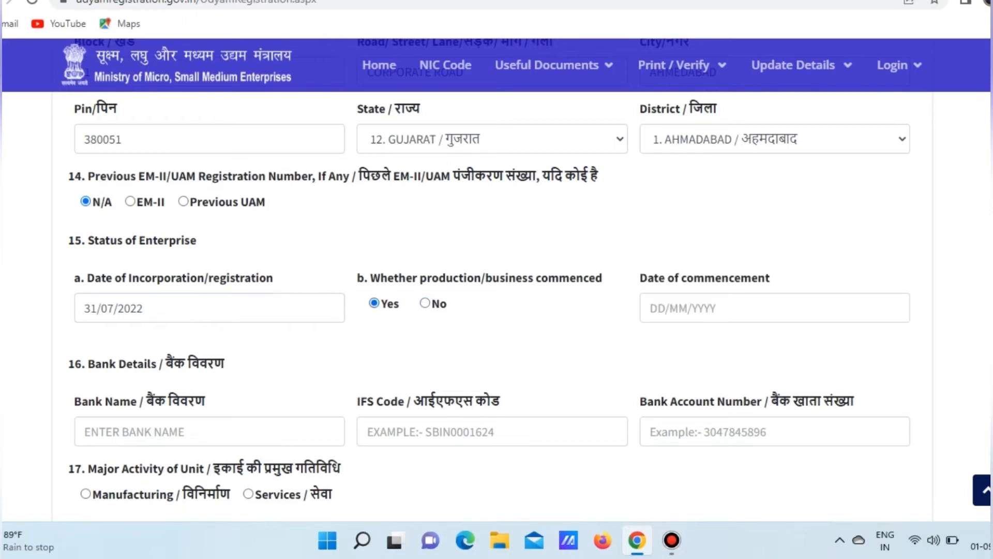
left_click(717, 309)
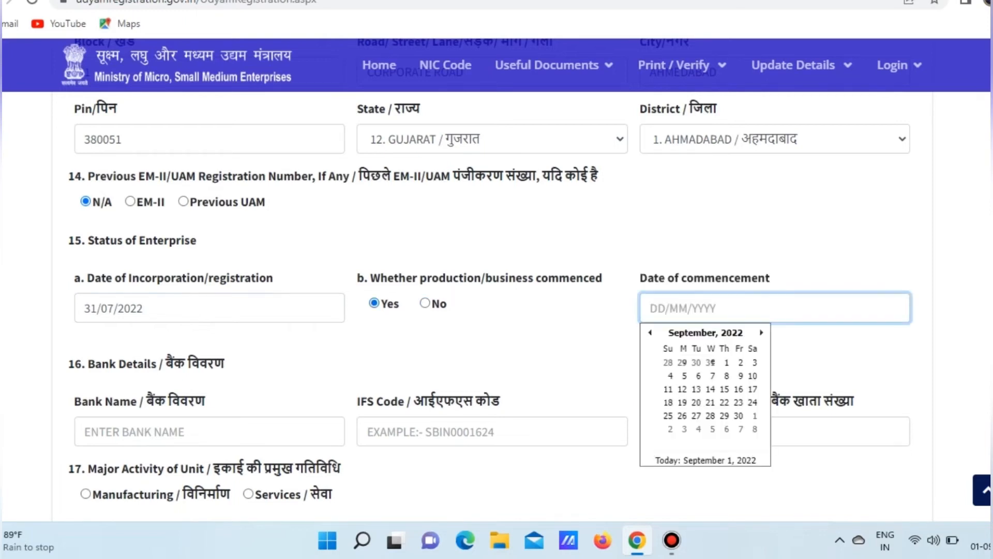
left_click(727, 362)
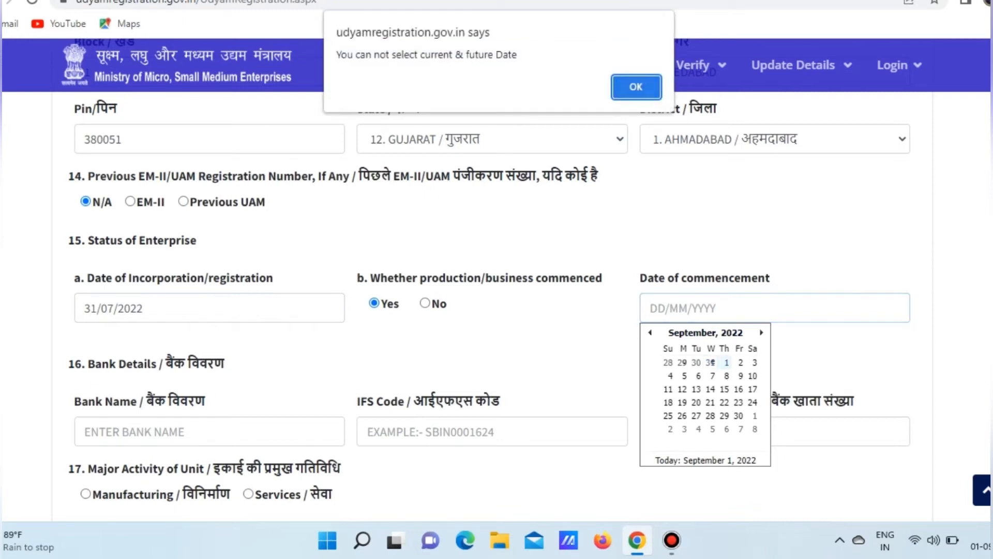
key("Return")
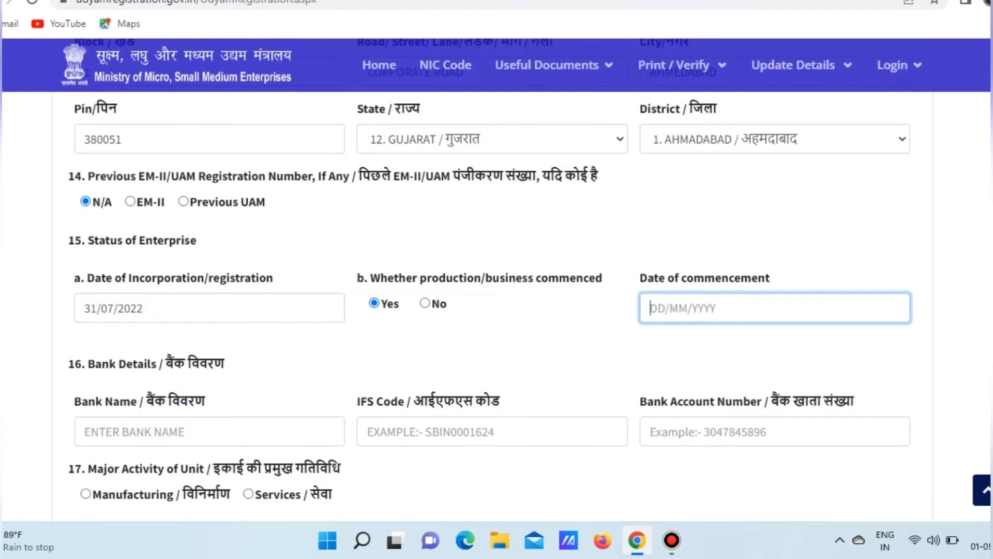
left_click(425, 303)
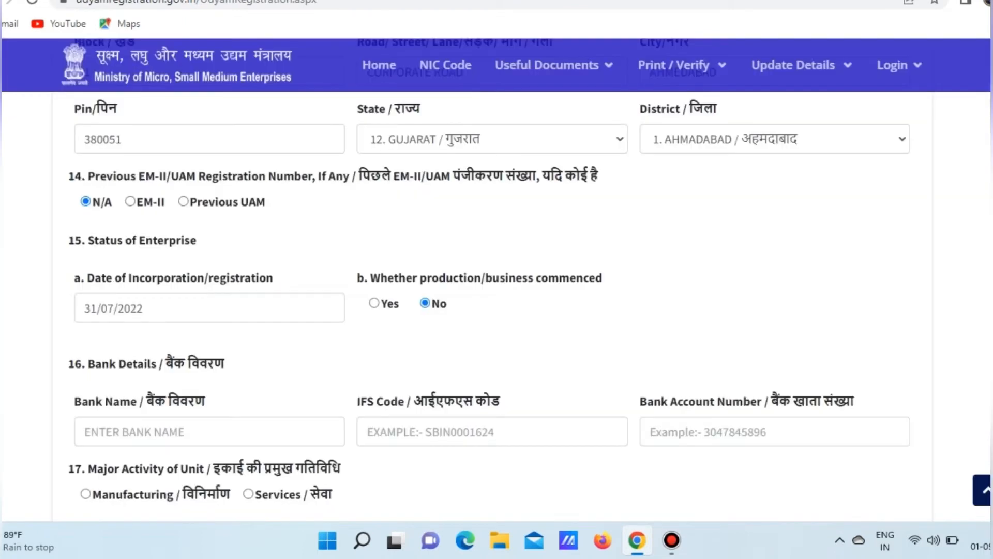
left_click(209, 432)
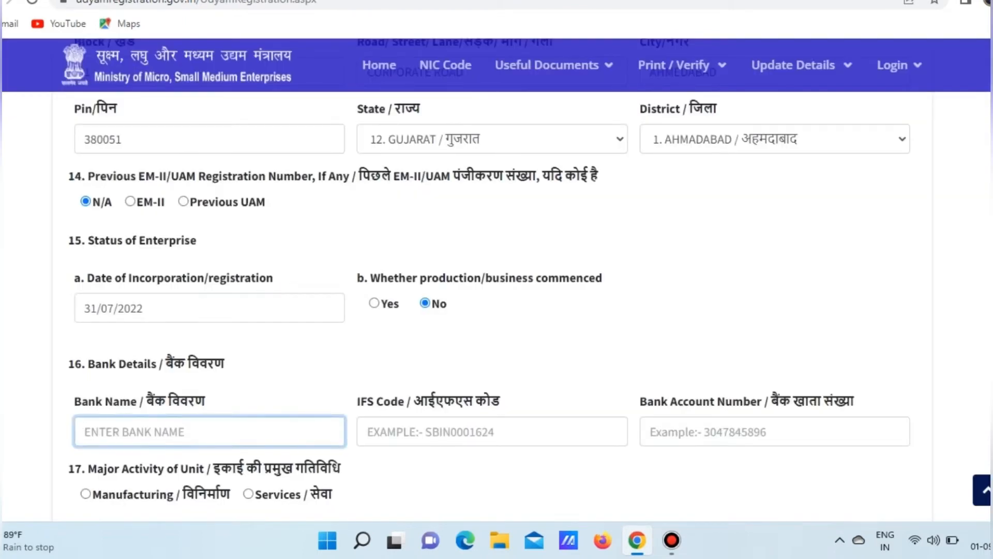
Enter HDFC as the bank name and begin the bank account number with 50
scroll(489, 271, "down", 4)
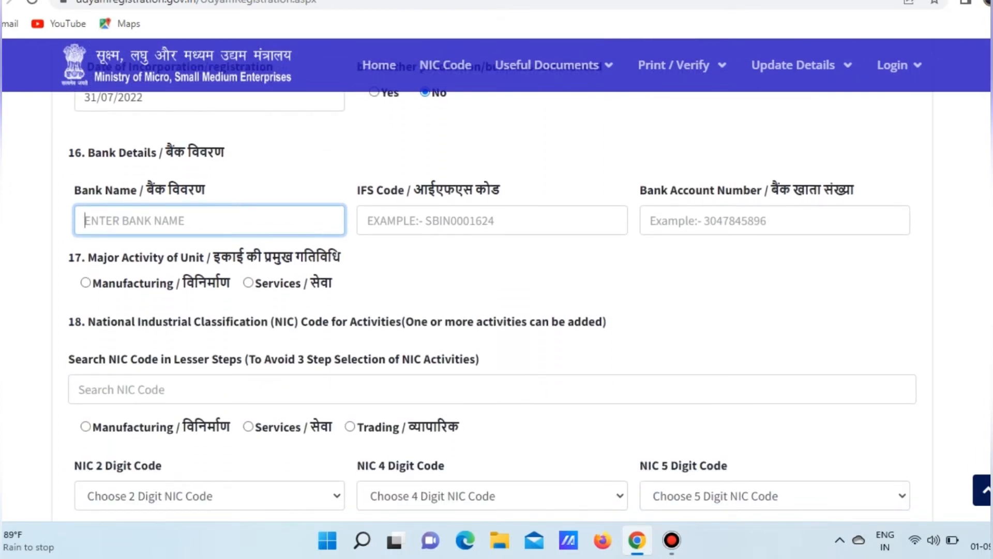
type("HDFC")
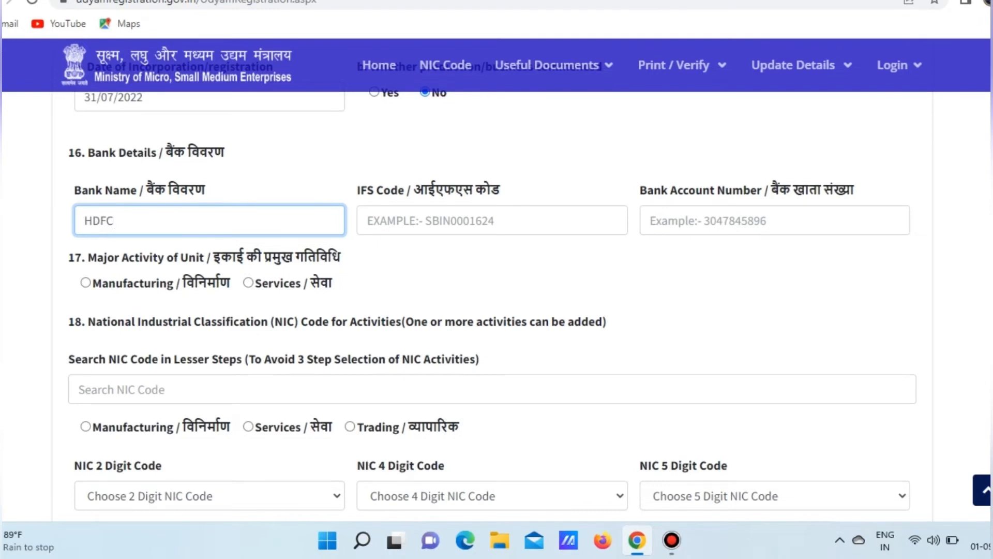
key("Tab")
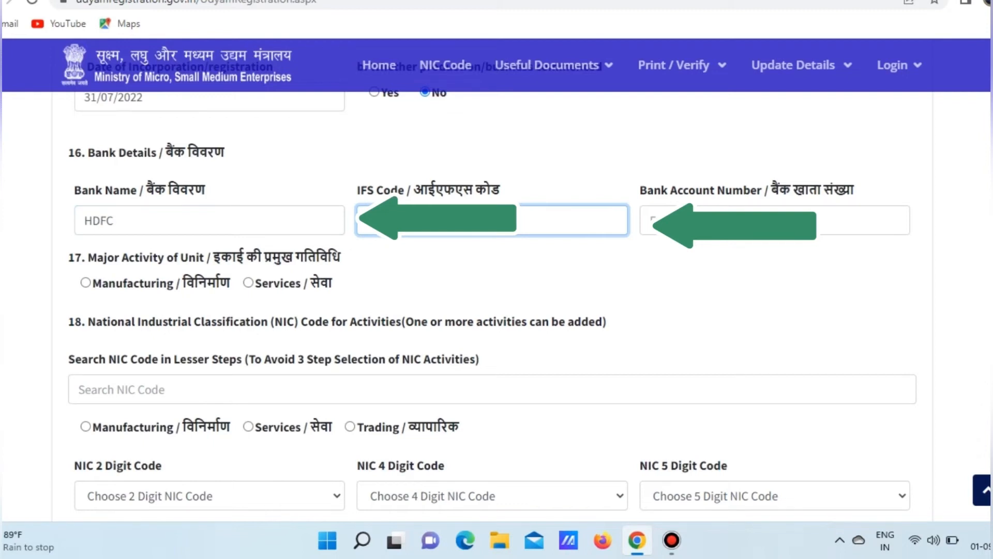
key("Tab")
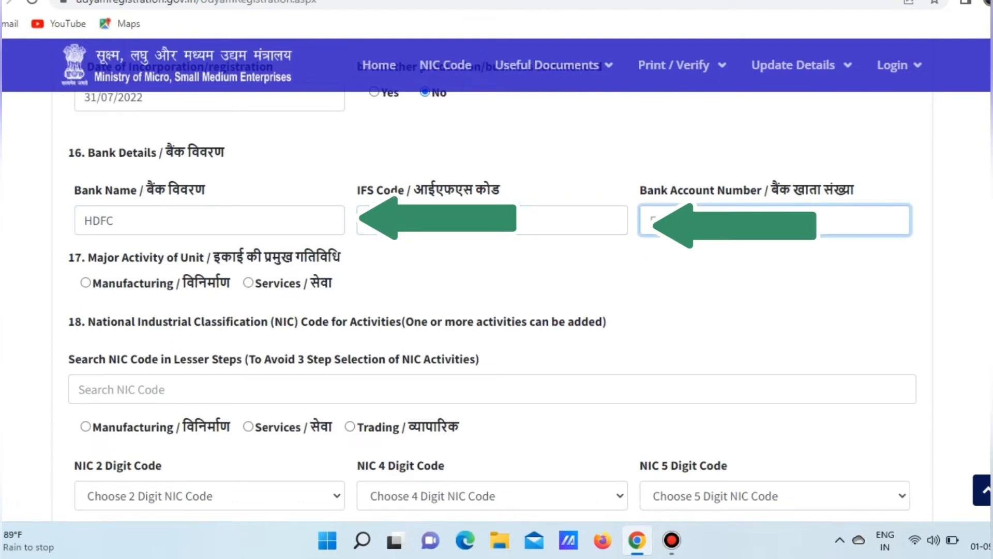
type("50")
Choose Services as the unit's major activity
left_click(248, 282)
left_click(86, 283)
left_click(248, 282)
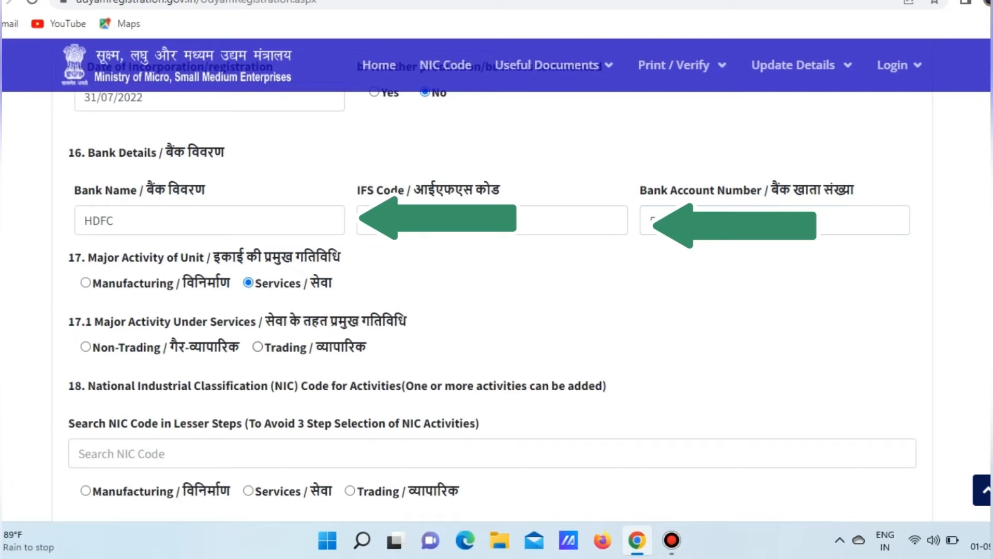
Mark the services activity as Trading and pick NIC 2-digit code 74-Other professional, scientific and technical activities
left_click(258, 347)
scroll(497, 279, "down", 4)
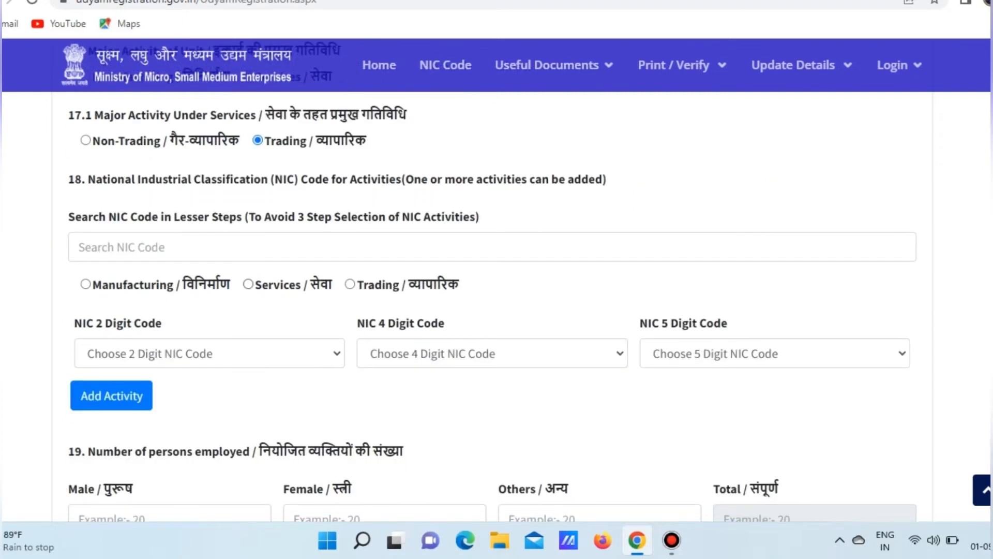
left_click(249, 284)
left_click(210, 353)
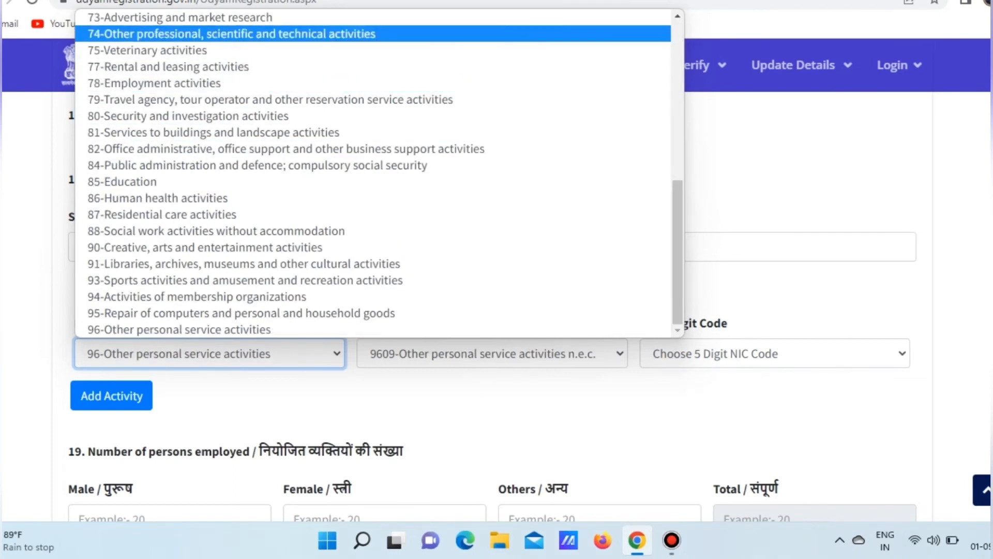
left_click(231, 34)
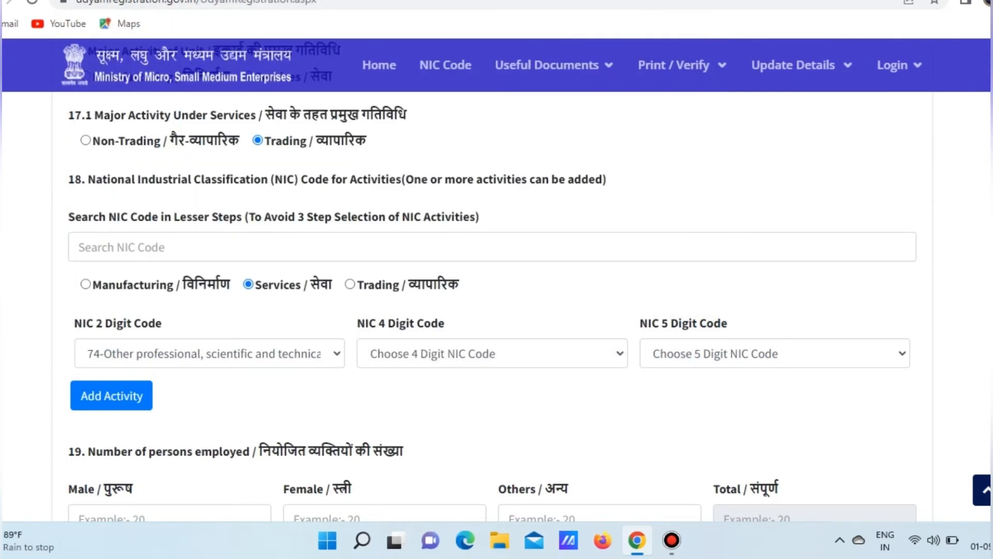
Pick NIC codes 7490 and 74901-Business brokerage activities
left_click(492, 354)
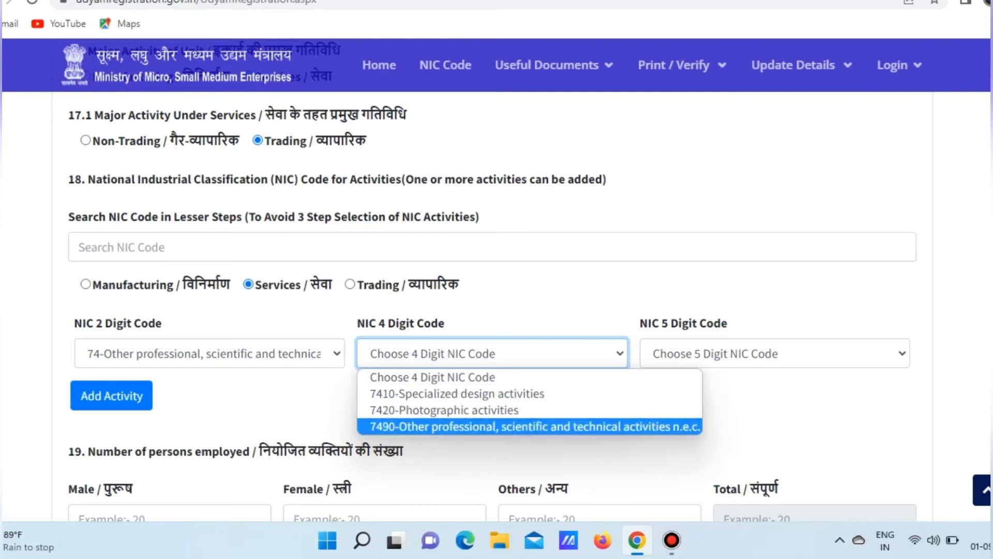
left_click(533, 427)
left_click(775, 353)
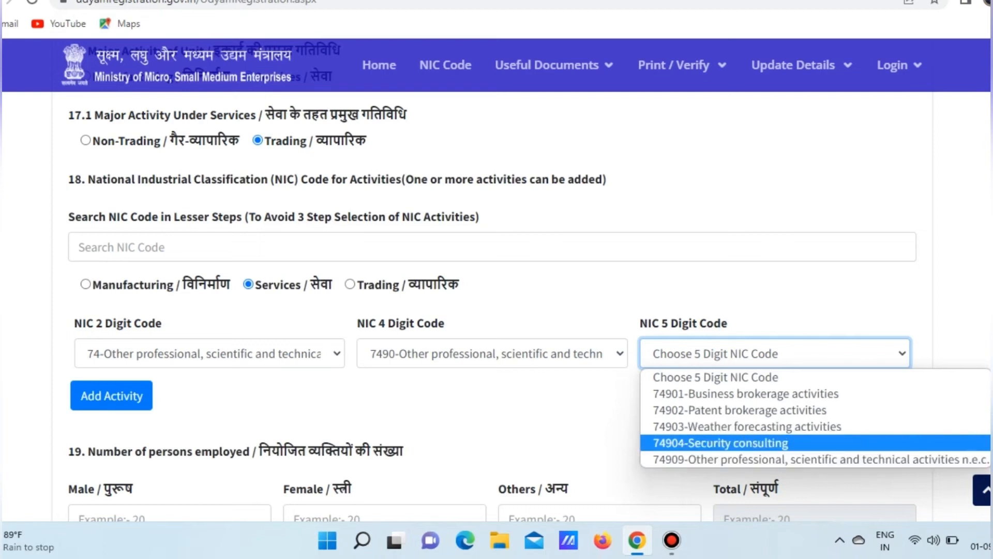
left_click(746, 393)
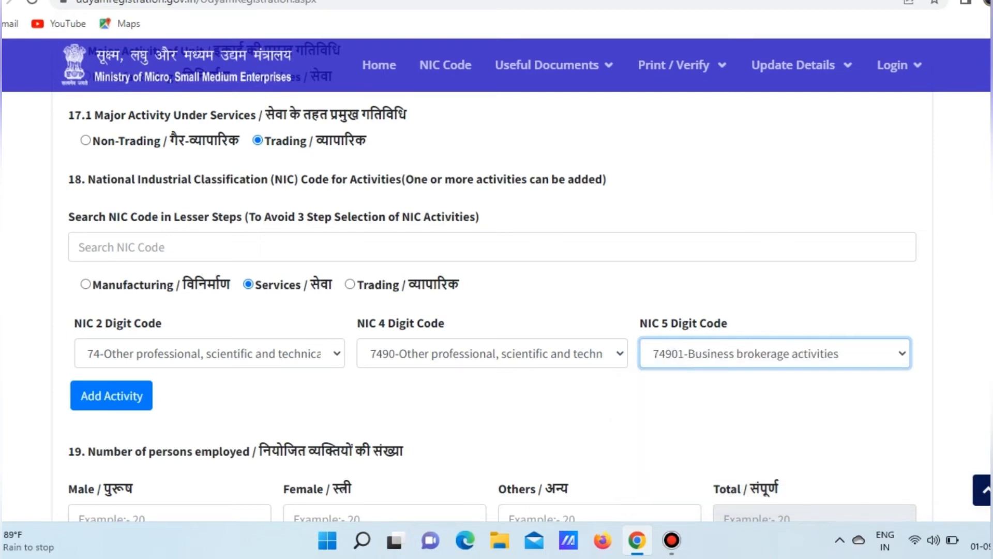
scroll(491, 279, "down", 5)
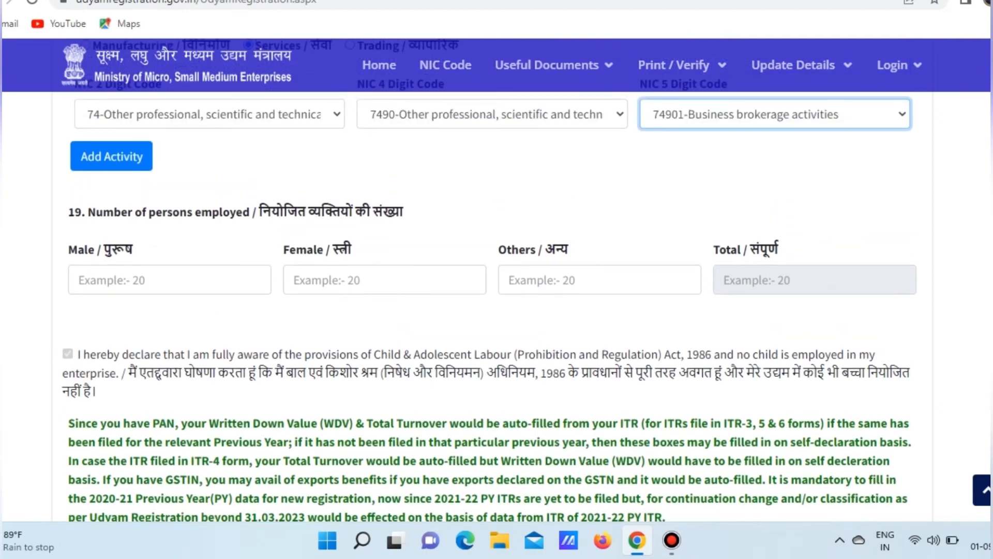
Add the 74901 activity to the table and enter employees: 2 male, 1 female
left_click(111, 156)
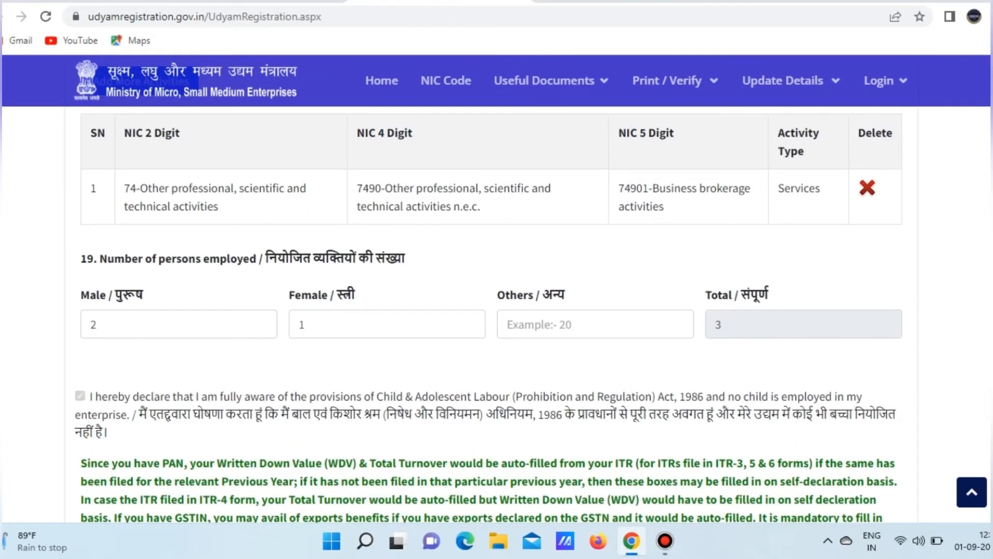
left_click_drag(99, 259, 202, 259)
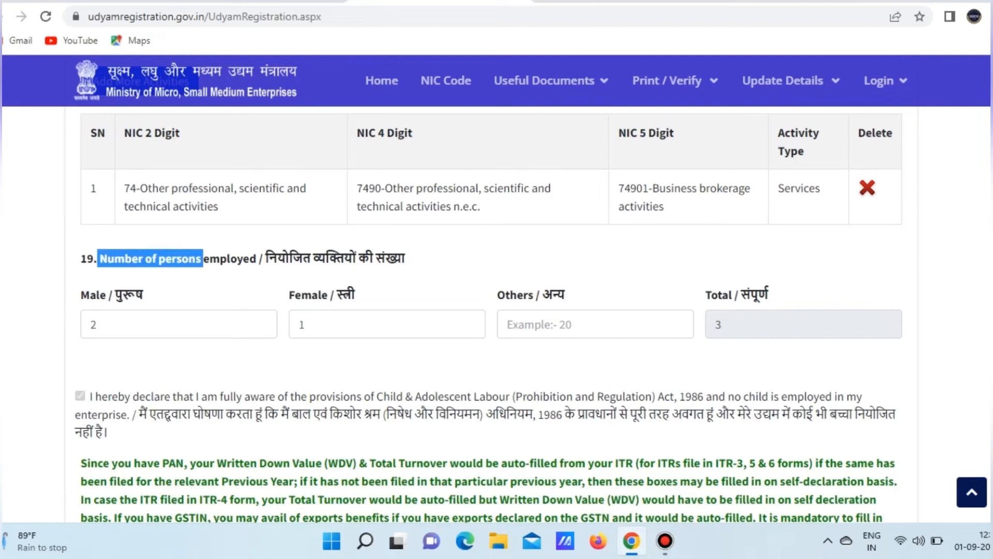
left_click(179, 324)
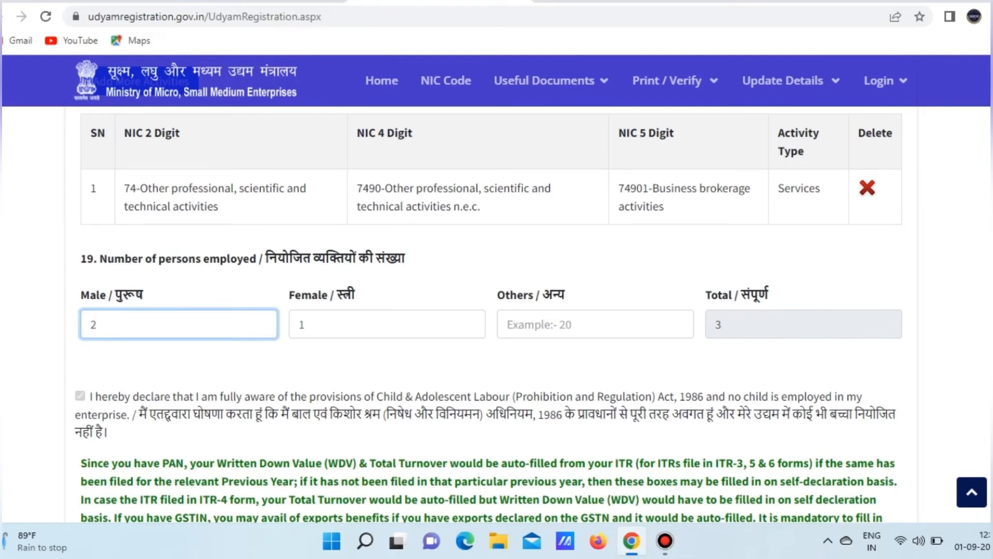
scroll(489, 310, "down", 6)
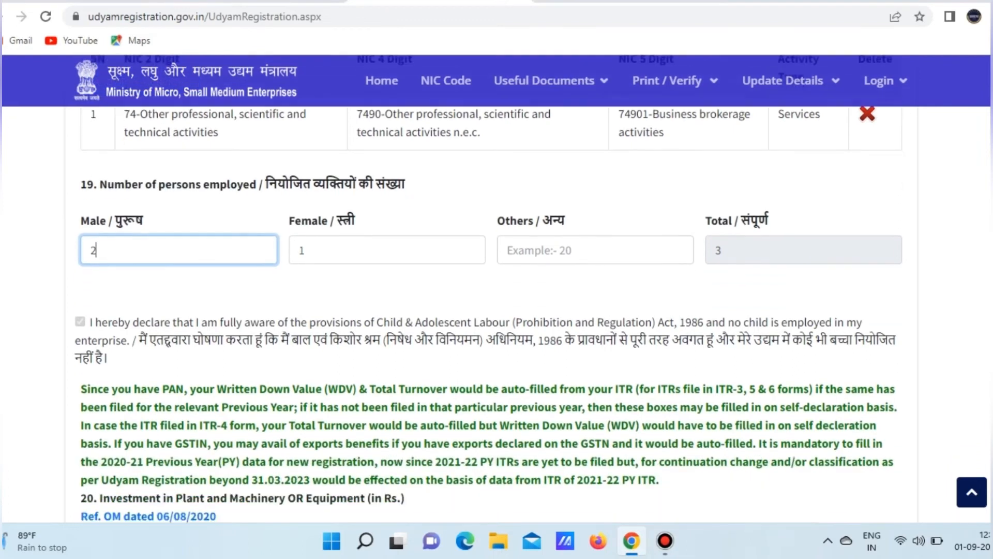
scroll(489, 290, "down", 2)
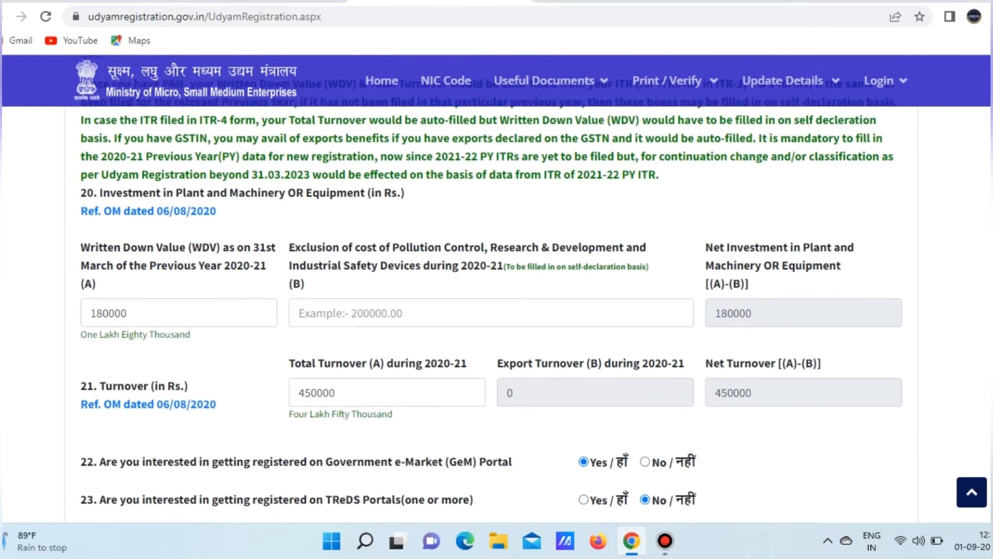
Check the Written Down Value (180000) and Total Turnover (450000) fields
left_click_drag(128, 265, 140, 285)
left_click(155, 313)
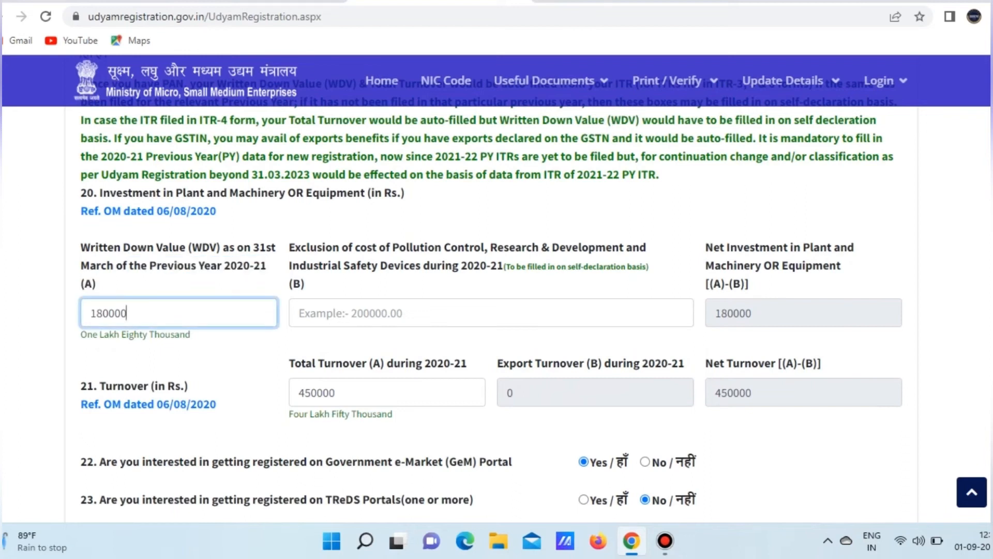
left_click(335, 393)
left_click_drag(288, 364, 393, 414)
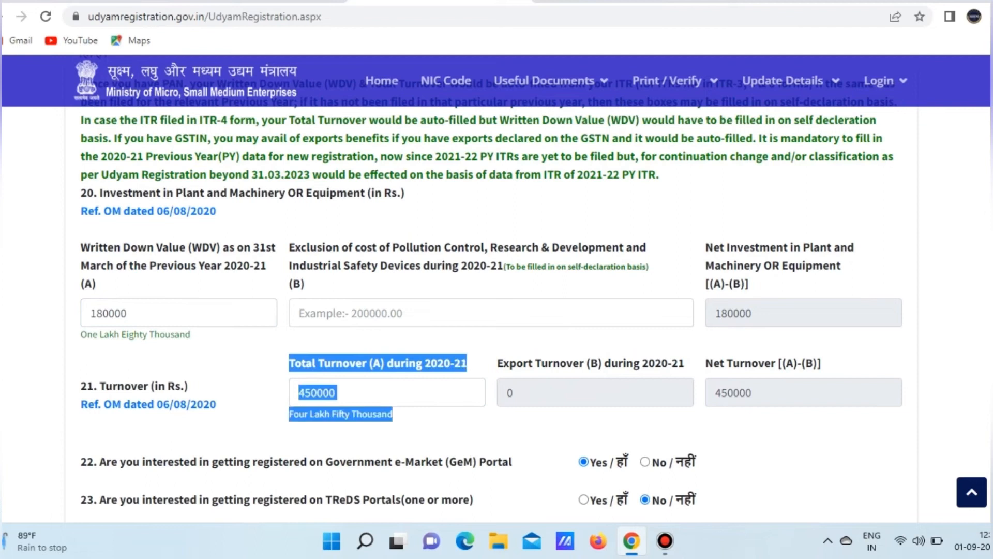
left_click(414, 425)
left_click(335, 392)
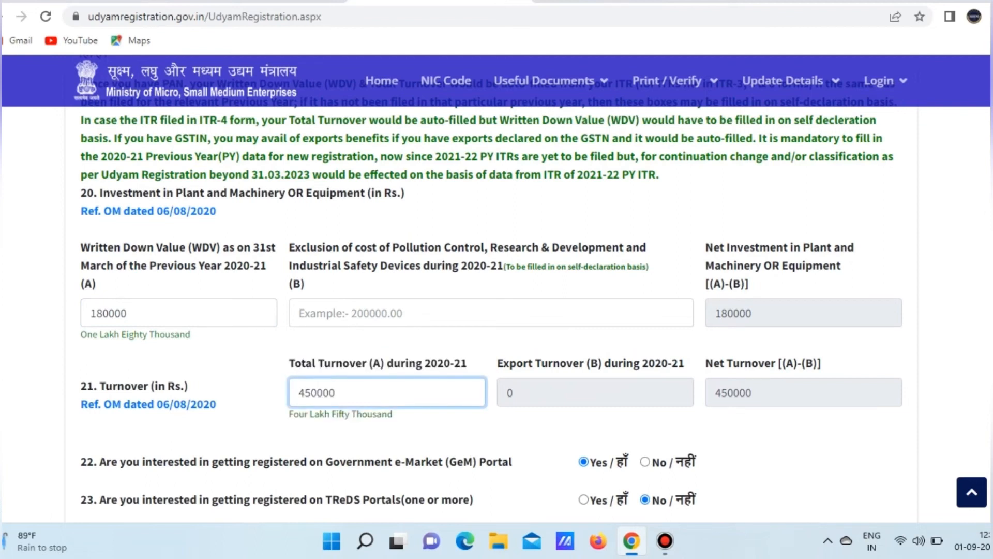
scroll(492, 290, "down", 5)
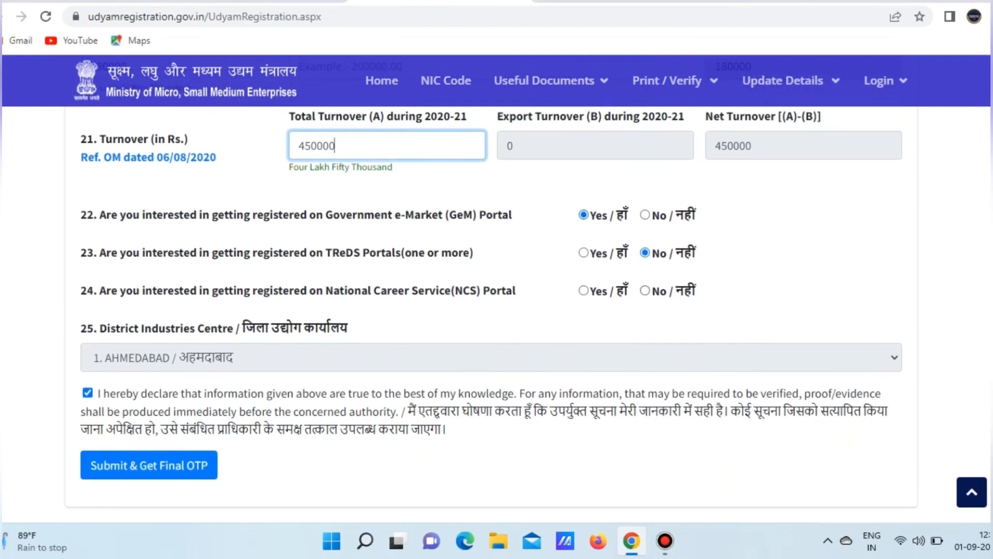
Answer No for the NCS portal and fill the required Others employees field with 0
left_click(646, 291)
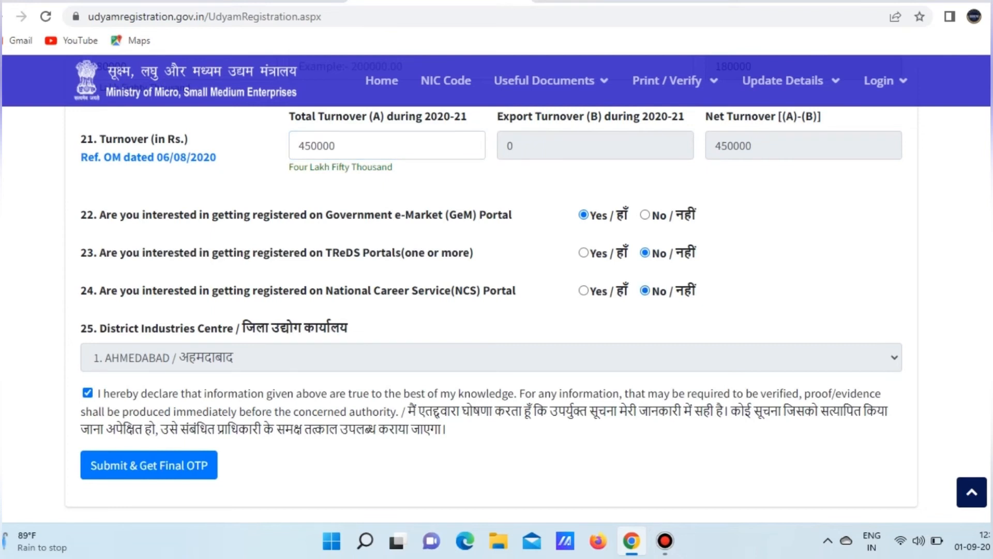
scroll(460, 290, "down", 1)
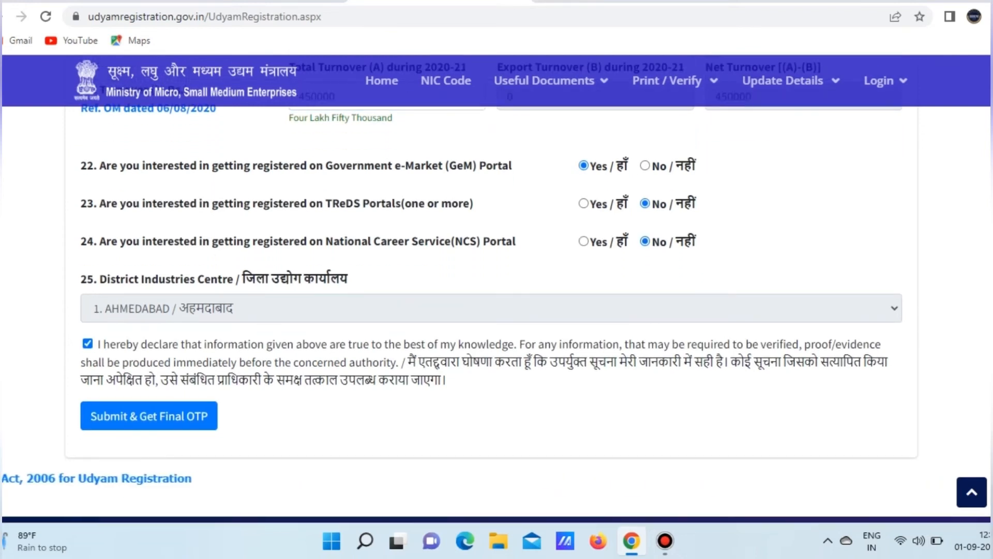
left_click(149, 416)
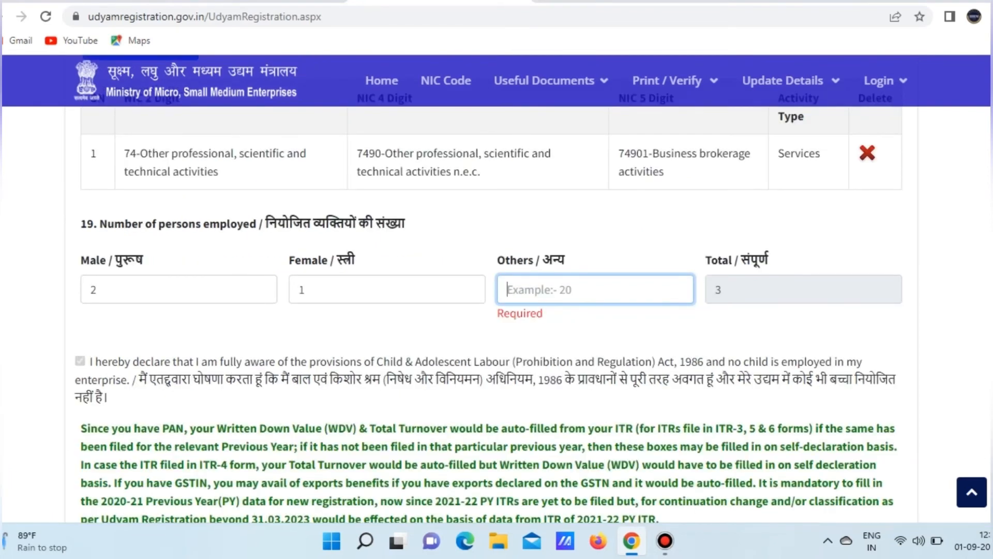
type("0")
Set Exclusion of cost (B) to 150000, leaving net plant investment at 30000
scroll(491, 289, "down", 8)
scroll(492, 290, "down", 1)
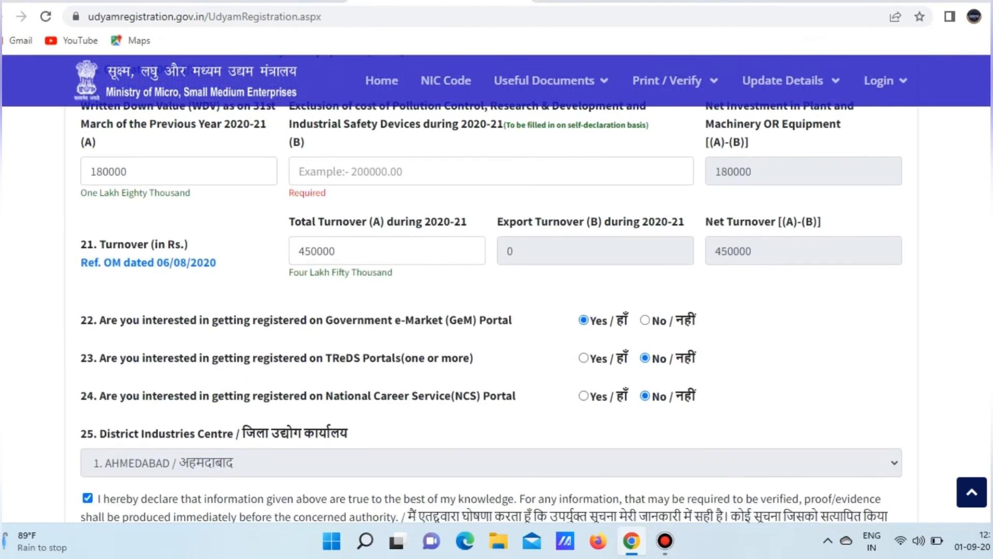
left_click(491, 172)
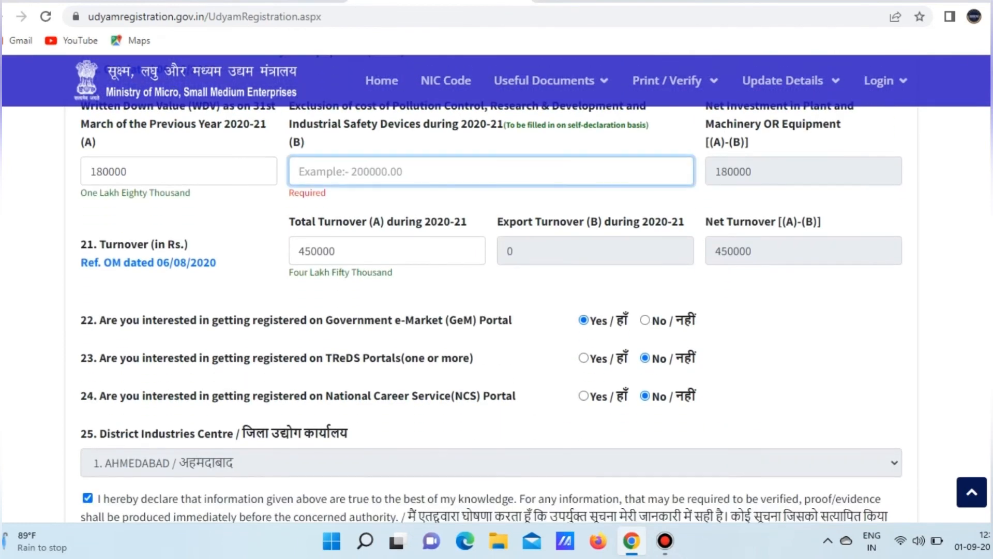
scroll(491, 290, "up", 1)
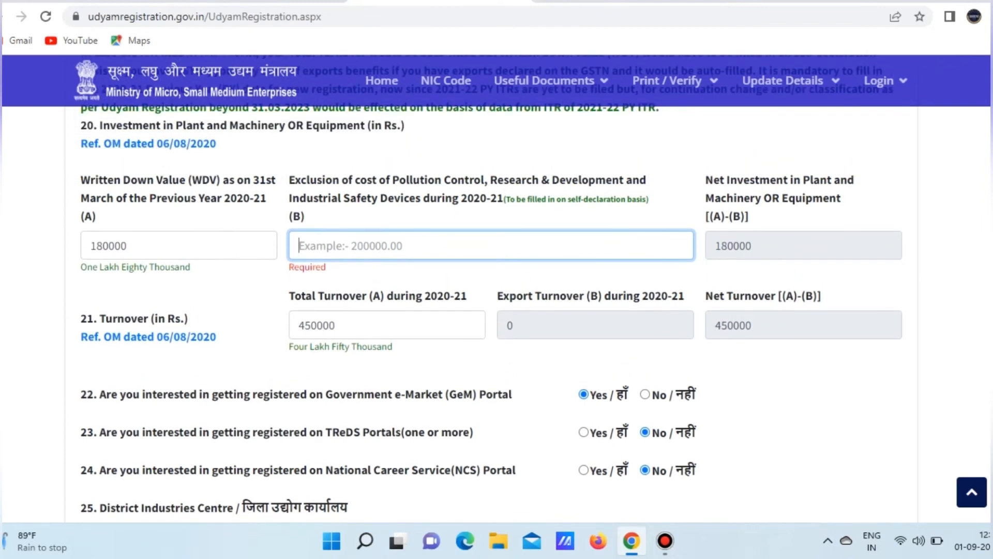
type("180000")
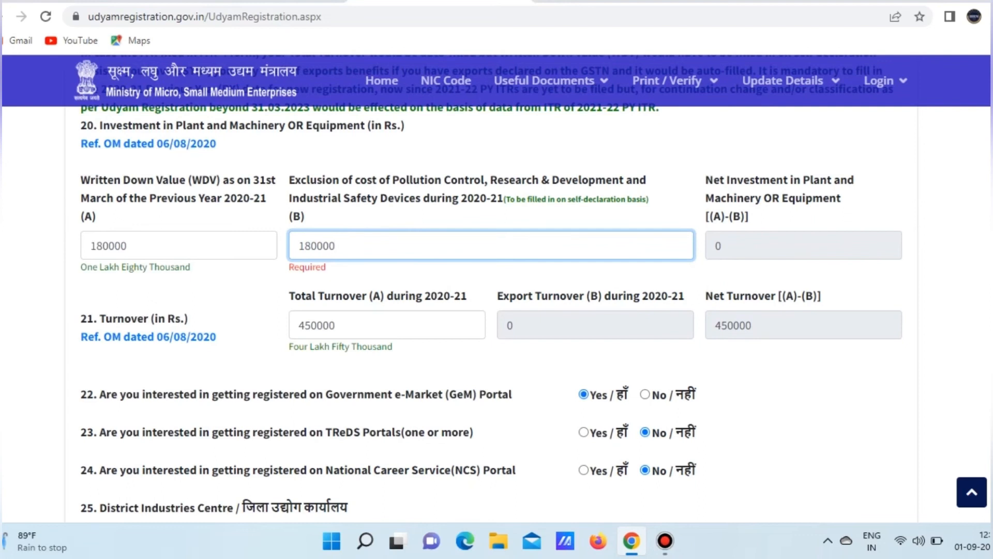
key("BackSpace")
key("BackSpace")
key("BackSpace")
key("BackSpace")
key("BackSpace")
key("BackSpace")
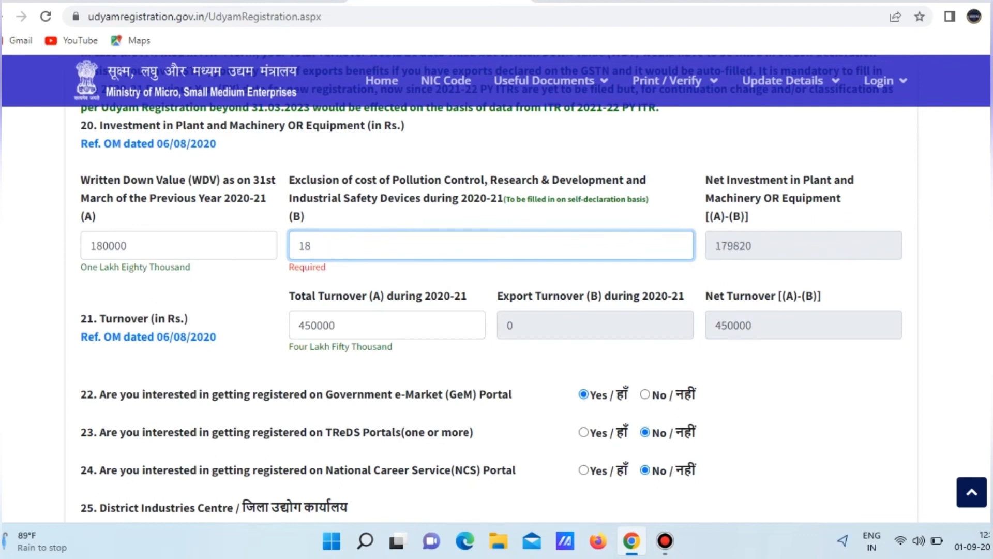
type("150000")
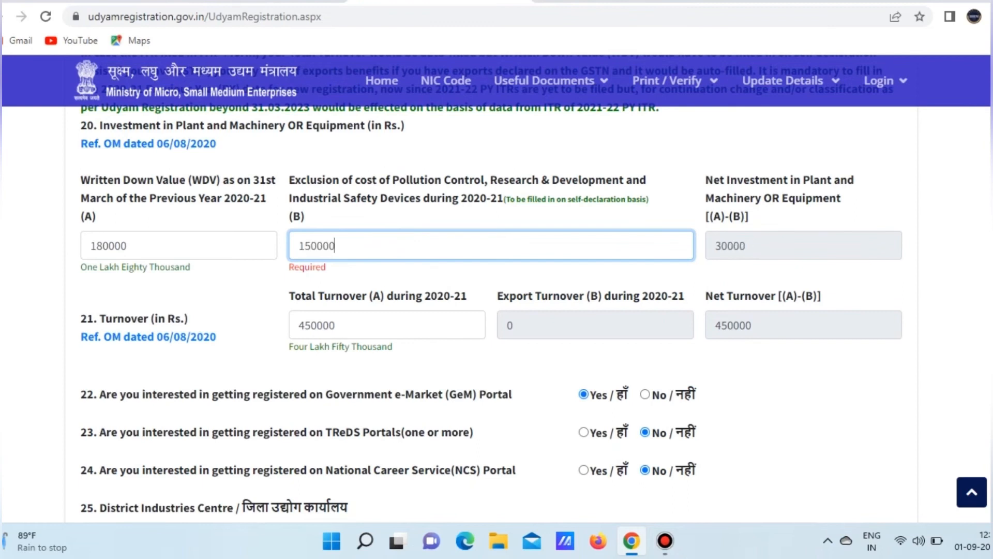
scroll(497, 310, "down", 5)
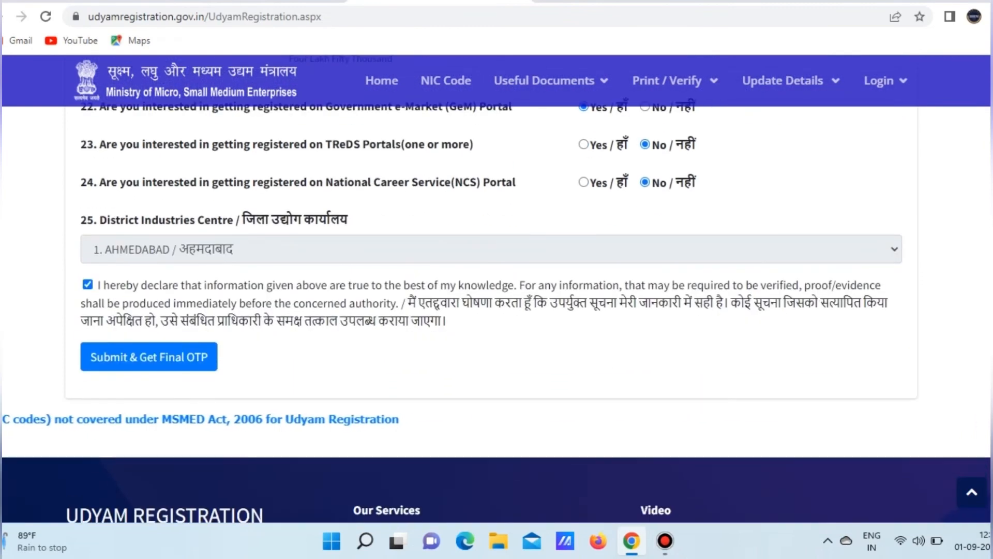
Request the final OTP, confirm the data, and complete final submission to the thank-you page
left_click(149, 357)
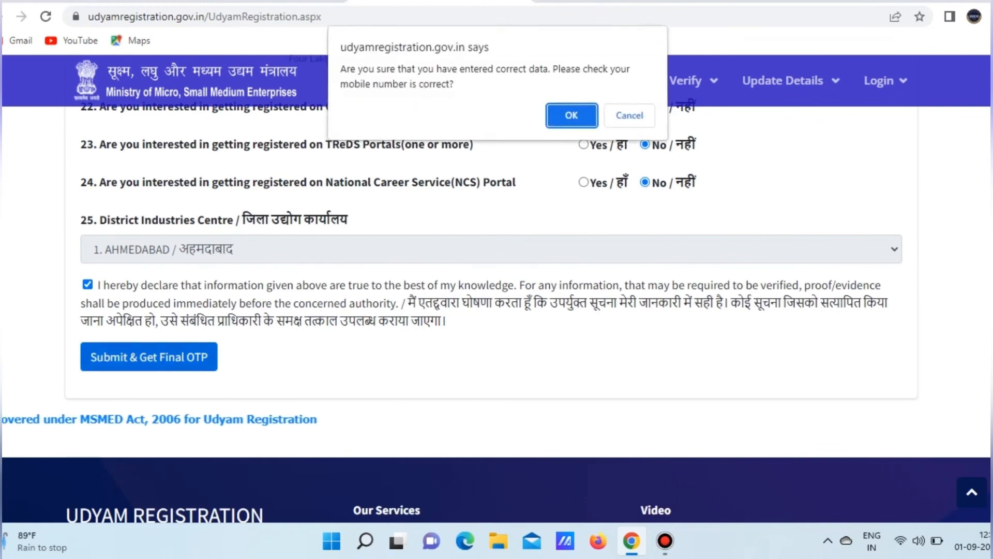
key("Return")
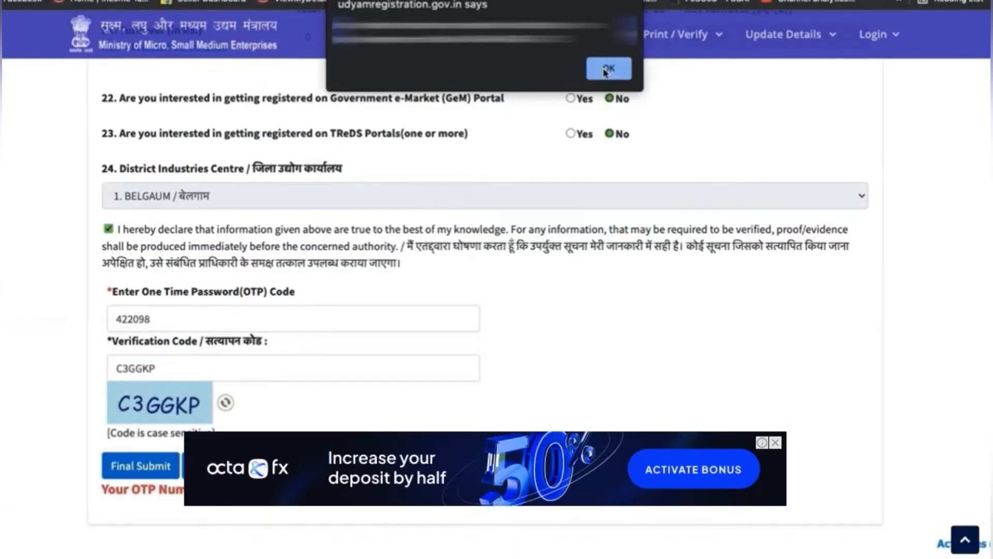
key("space")
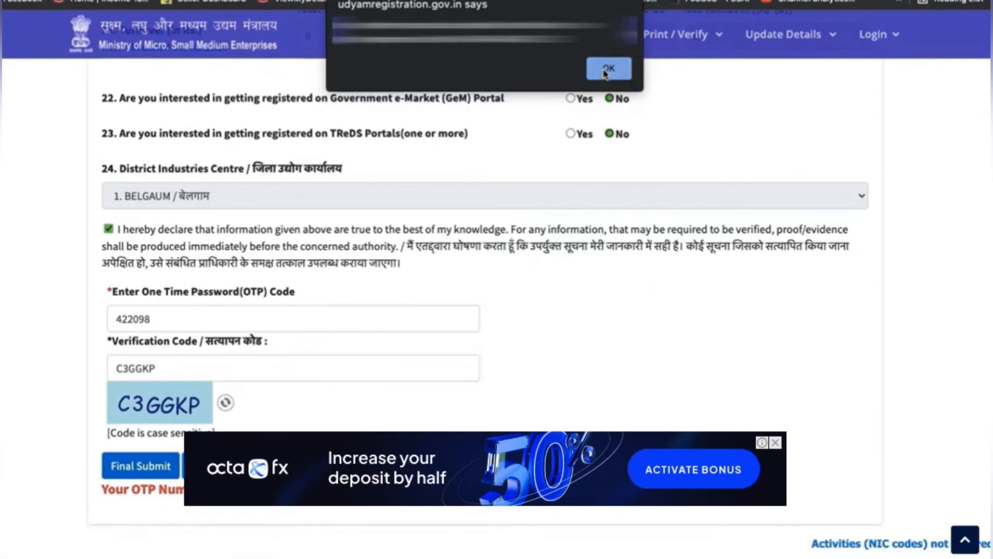
left_click(608, 69)
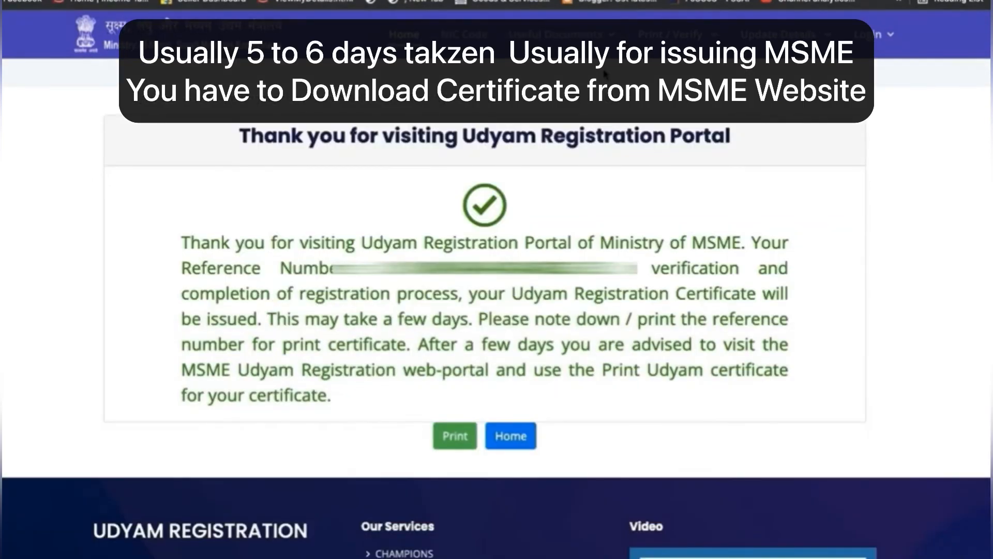
key("space")
key("space")
key("space")
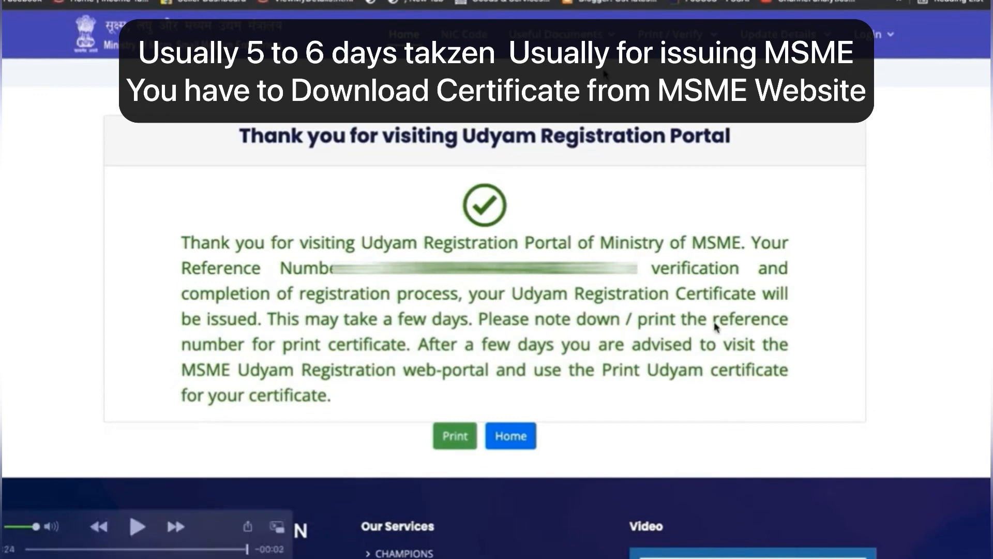